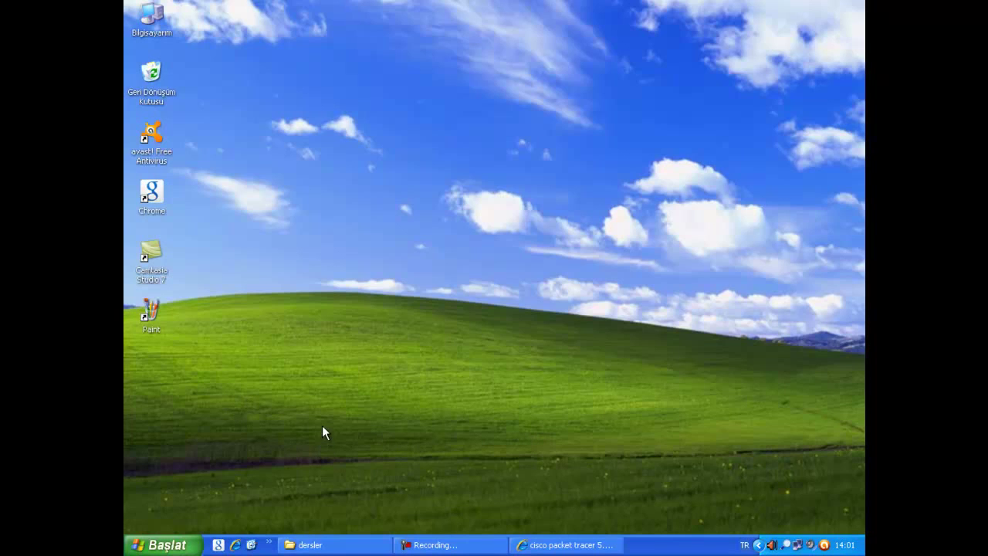
- In Internet Explorer, open the packet tracer 5.3.3 article on packet-tracer.com from the Google results and go to its Windows downloads
click(567, 545)
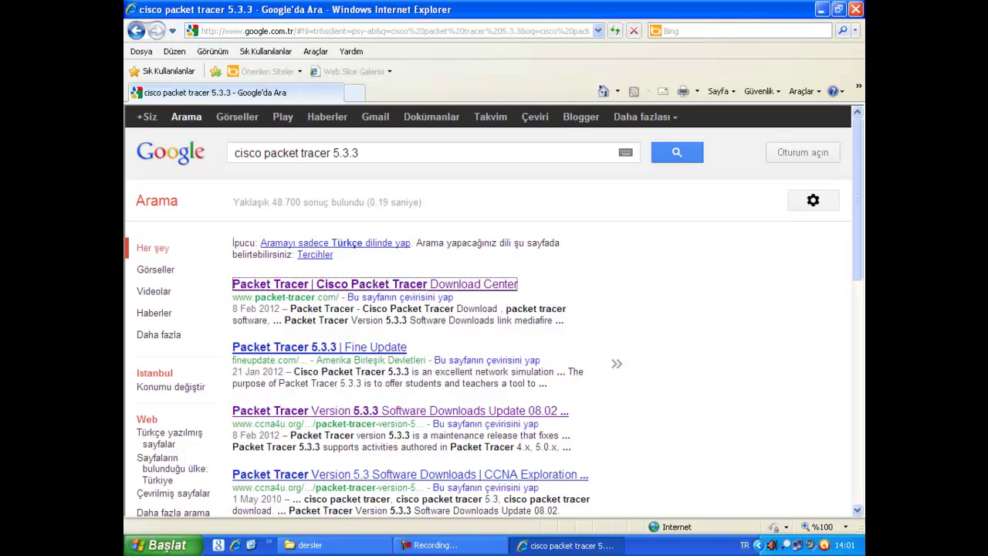
click(413, 284)
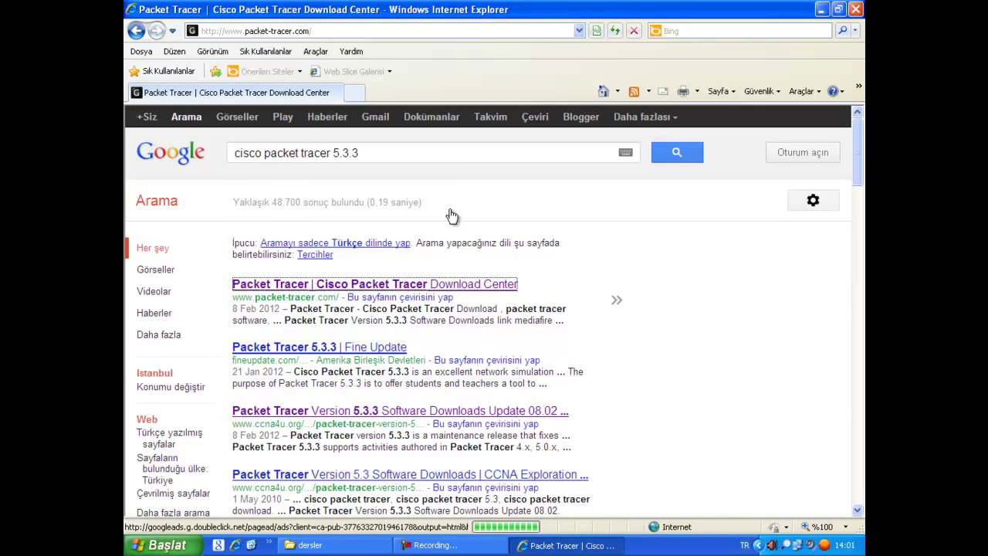
scroll(542, 370, down, 3)
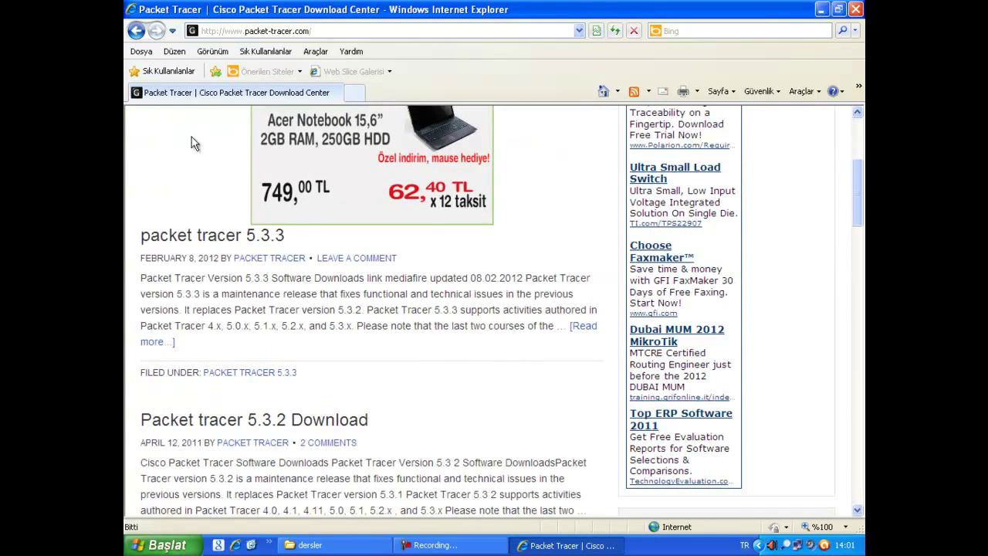
click(149, 343)
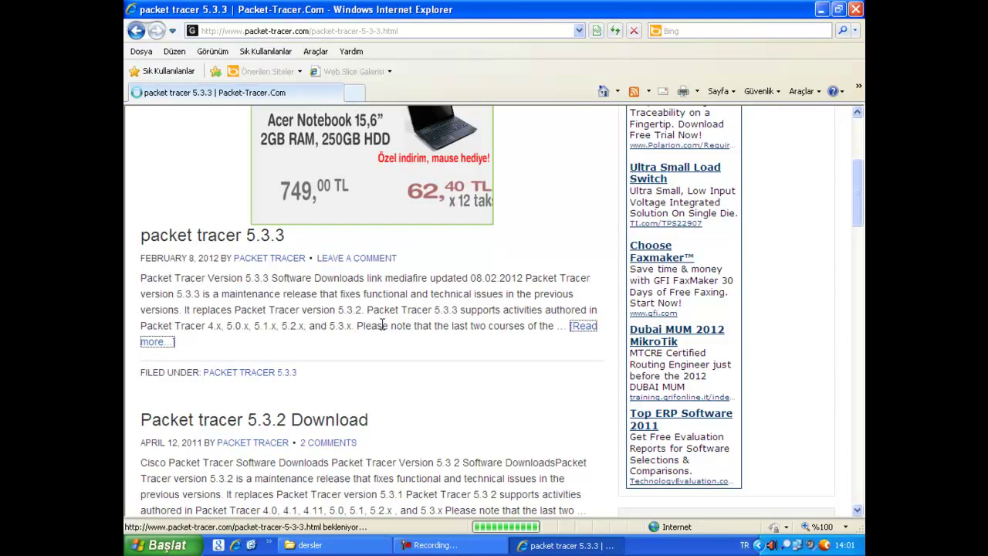
scroll(565, 351, down, 4)
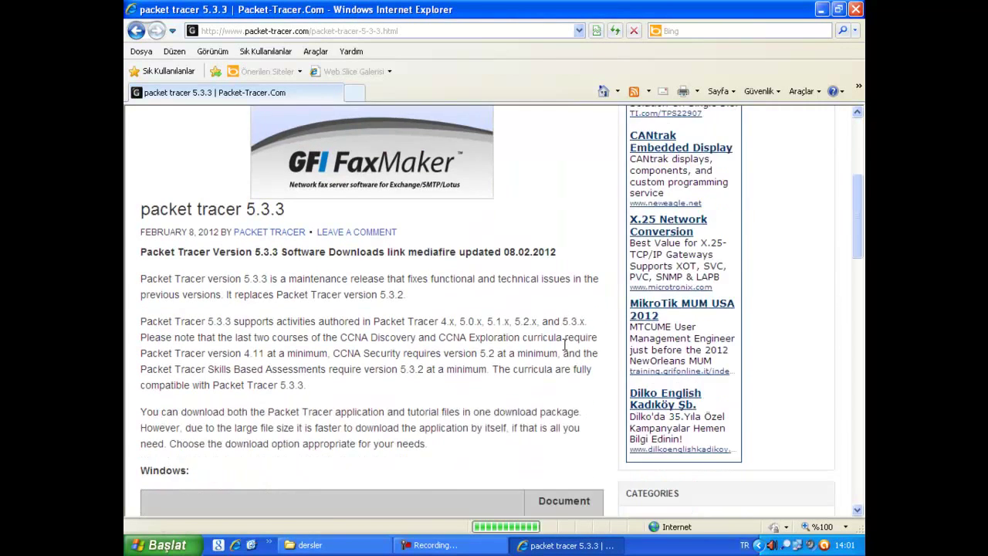
scroll(564, 351, down, 3)
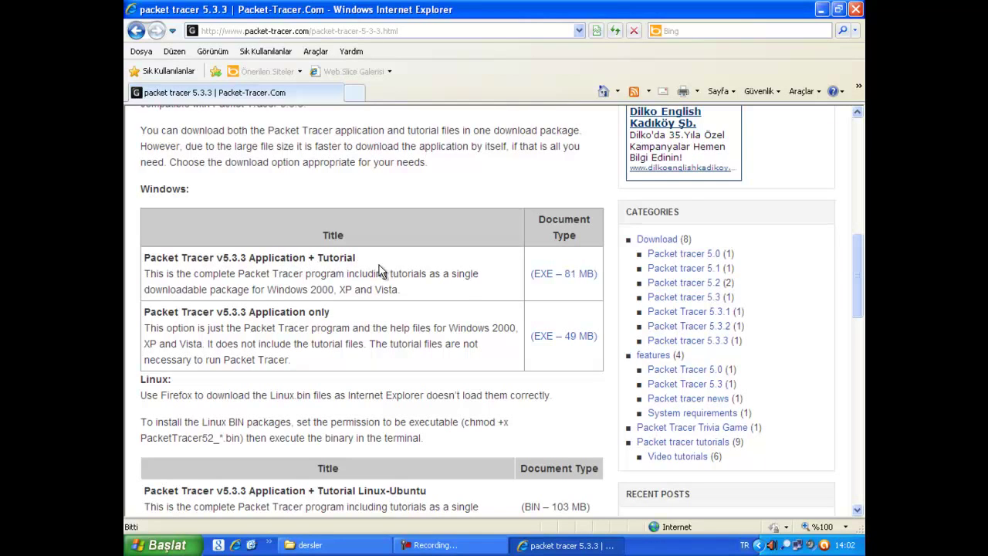
- Download the Windows "Packet Tracer v5.3.3 Application only" installer, PacketTracer533_setup_no_tutorials.exe, from MediaFire
click(571, 339)
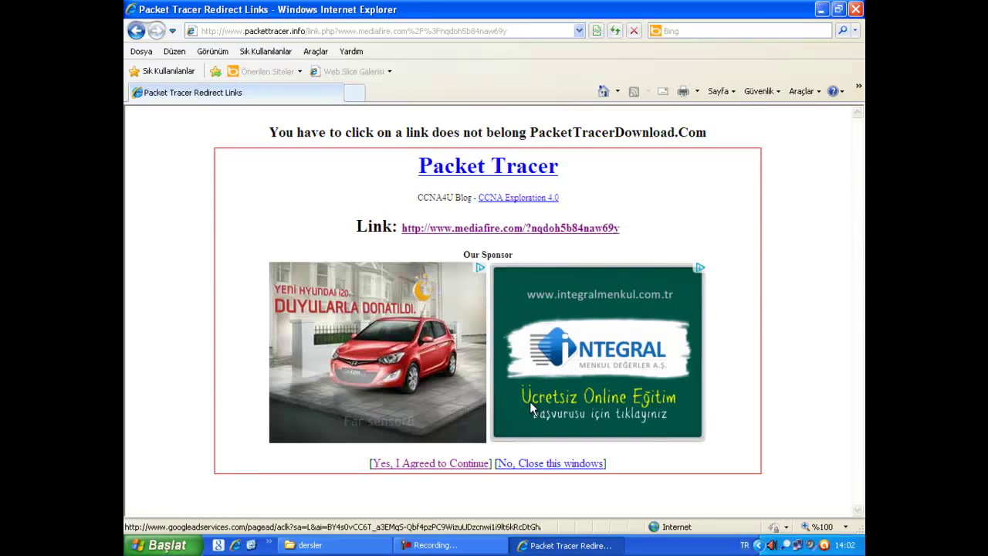
click(443, 465)
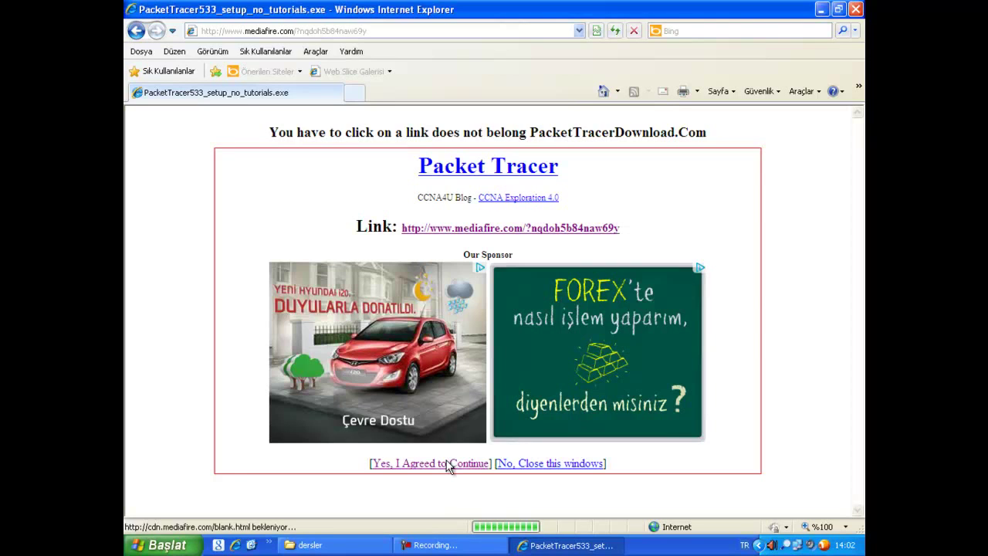
click(447, 463)
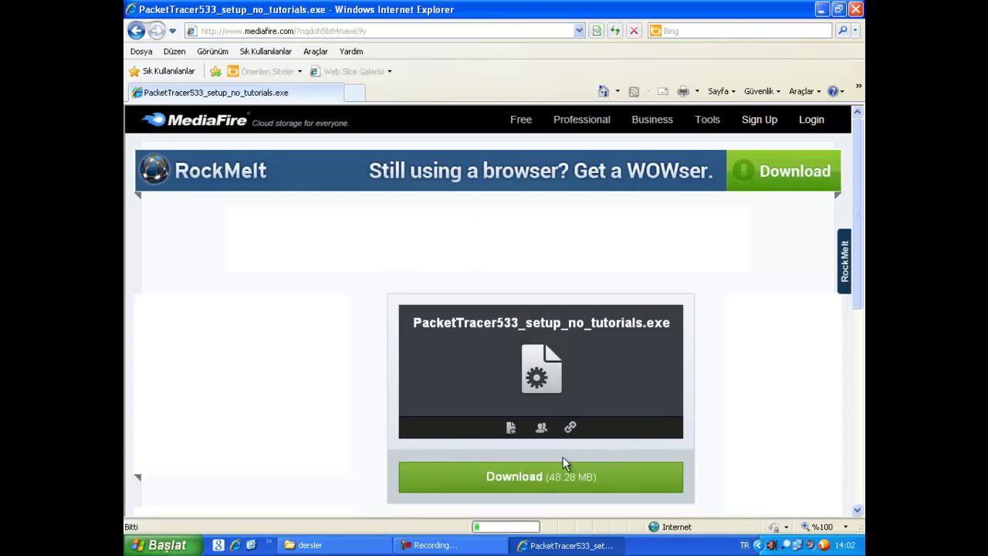
click(550, 482)
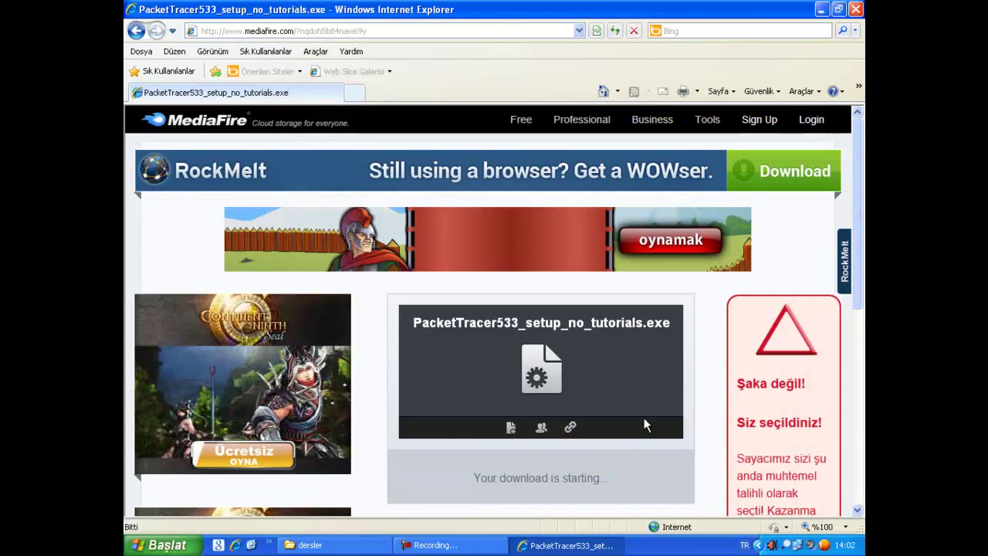
scroll(854, 195, down, 2)
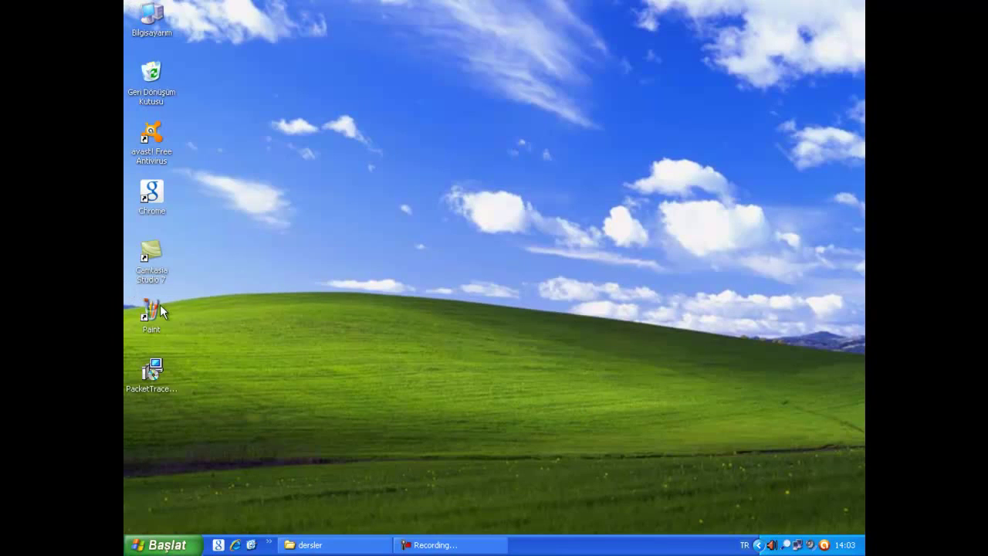
- Run the downloaded Packet Tracer installer from the desktop and accept its license agreement
double_click(154, 374)
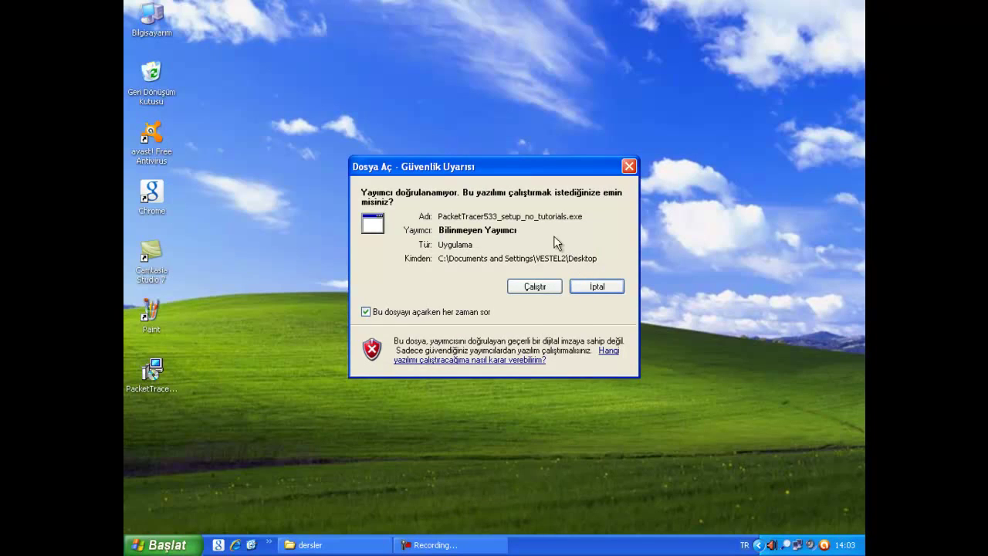
click(535, 288)
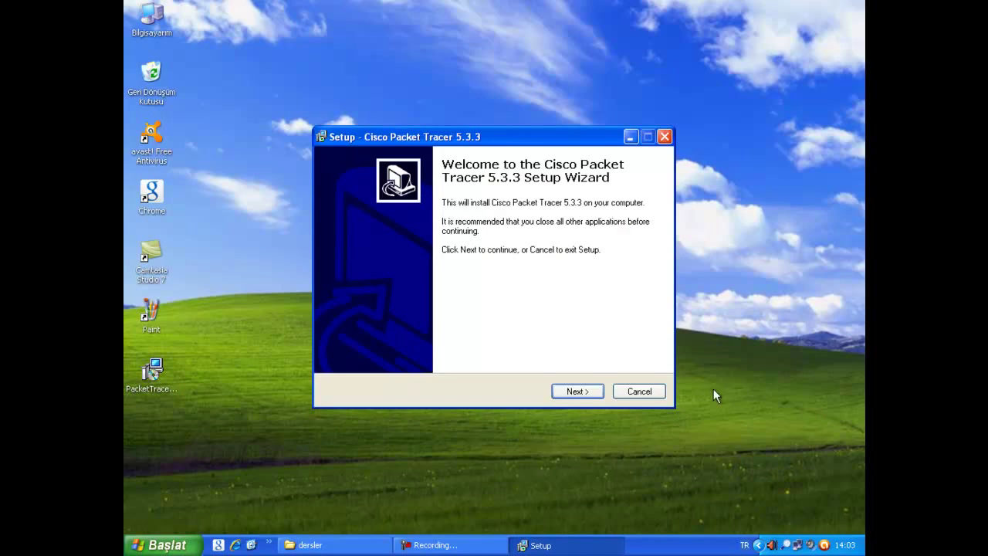
click(588, 394)
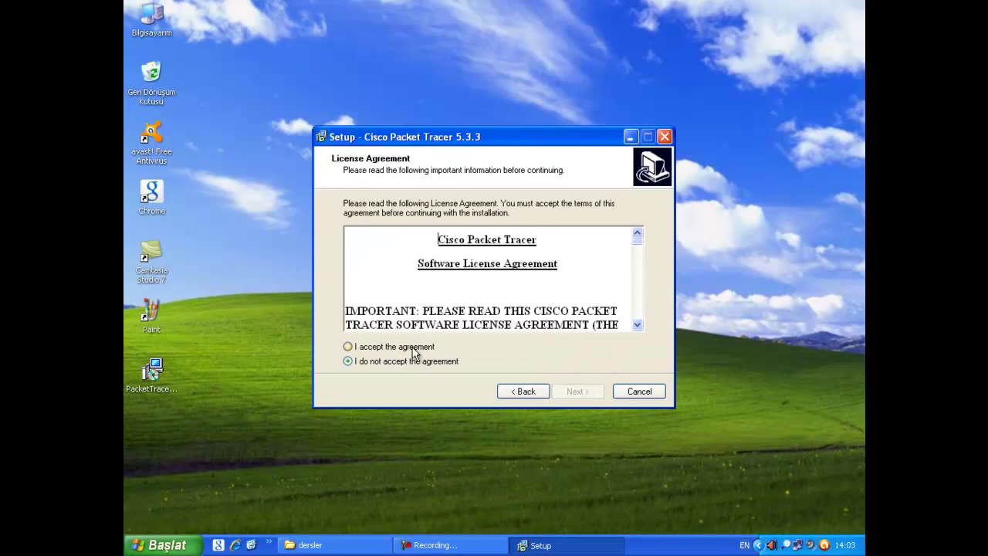
click(414, 349)
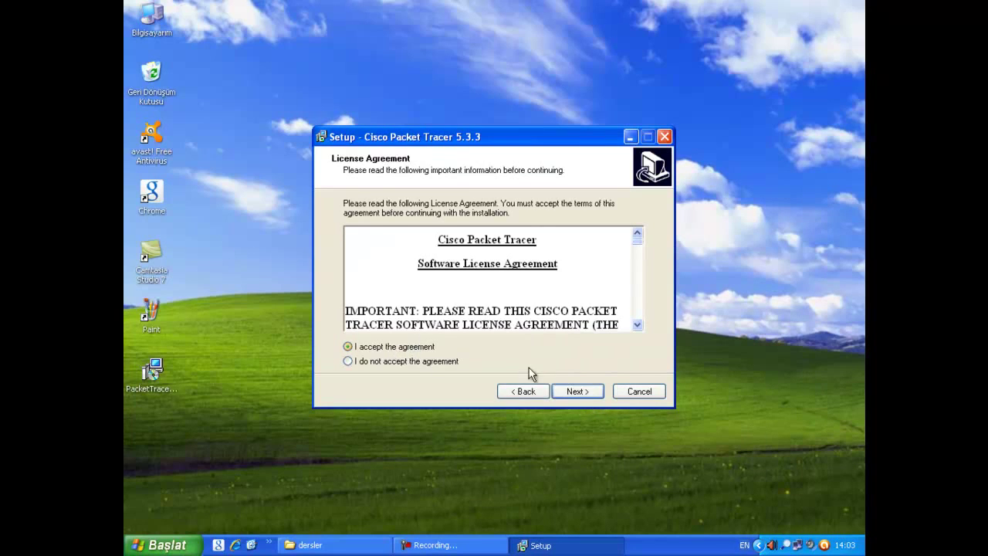
- Install Cisco Packet Tracer 5.3.3 with the default options, keeping the desktop icon and no Quick Launch icon
click(581, 392)
click(581, 392)
click(581, 392)
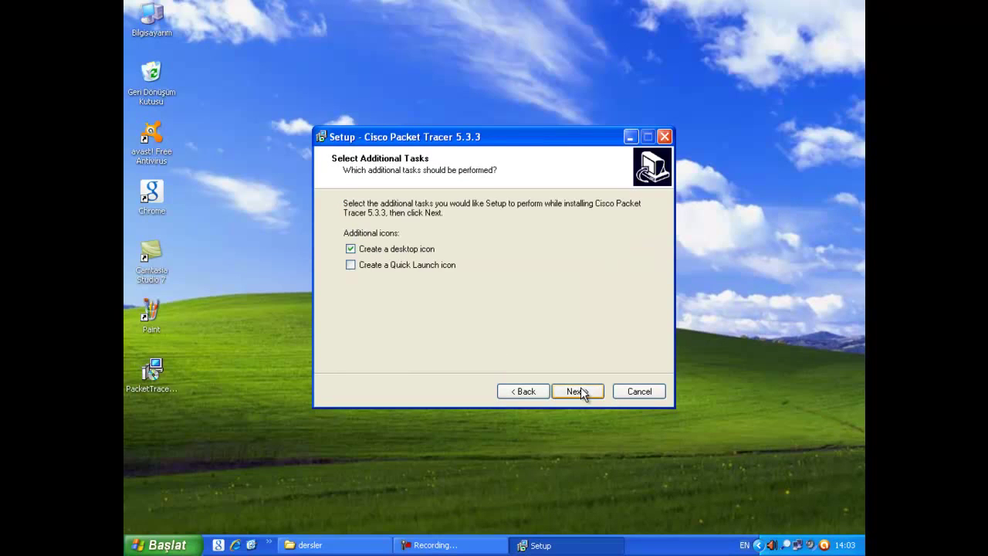
click(581, 392)
click(580, 391)
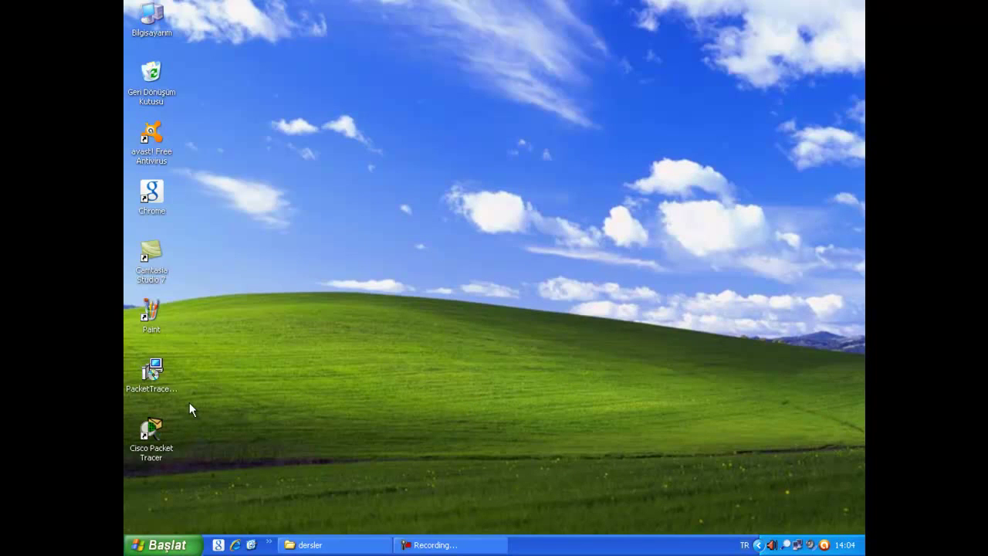
- Launch Cisco Packet Tracer from the desktop and maximize its window
double_click(150, 432)
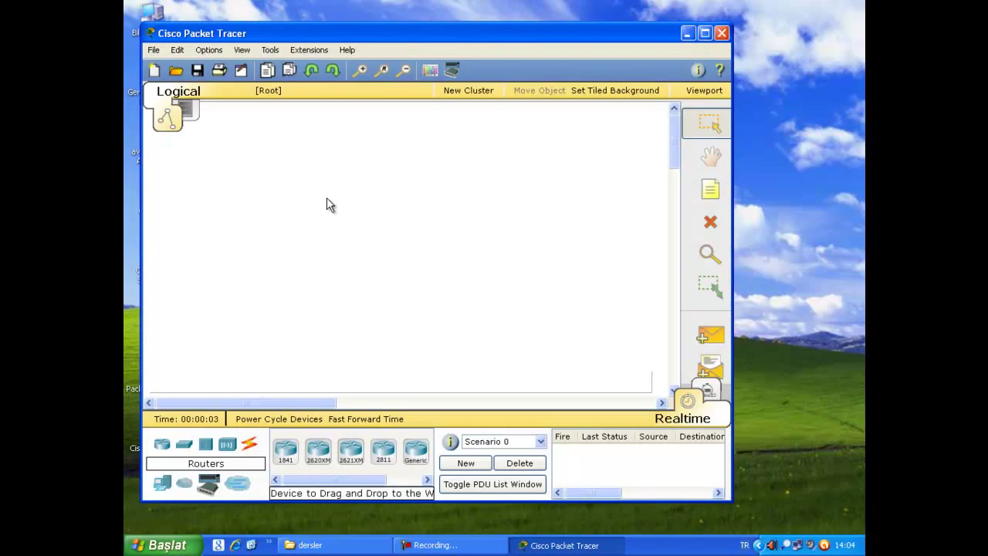
double_click(397, 33)
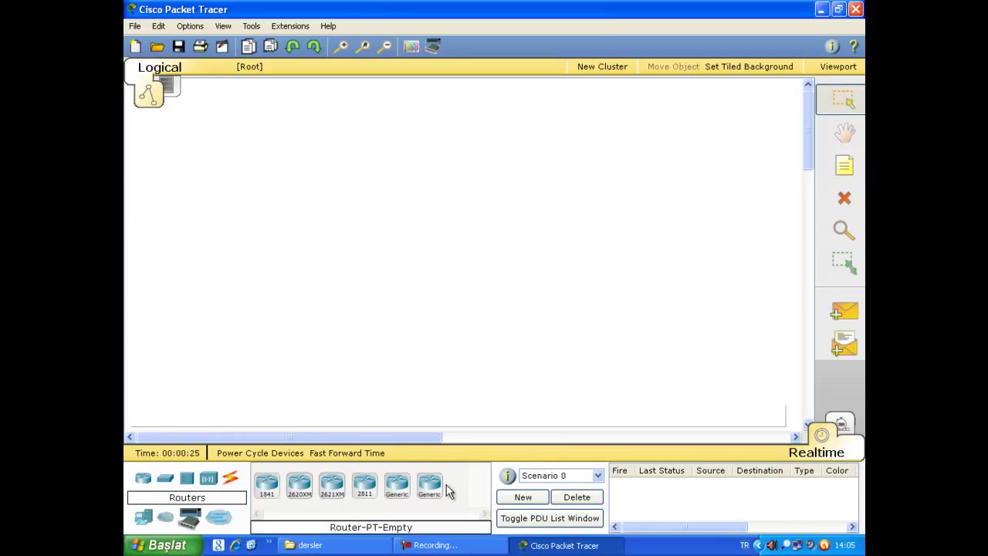
- Examine the models offered in the switches, hubs, wireless devices, connections and end devices categories
click(166, 484)
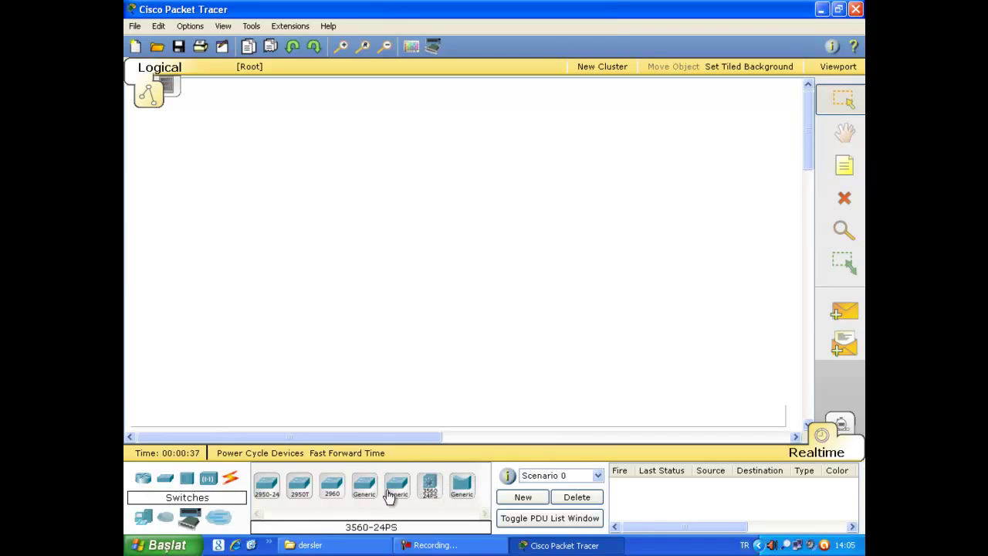
click(189, 480)
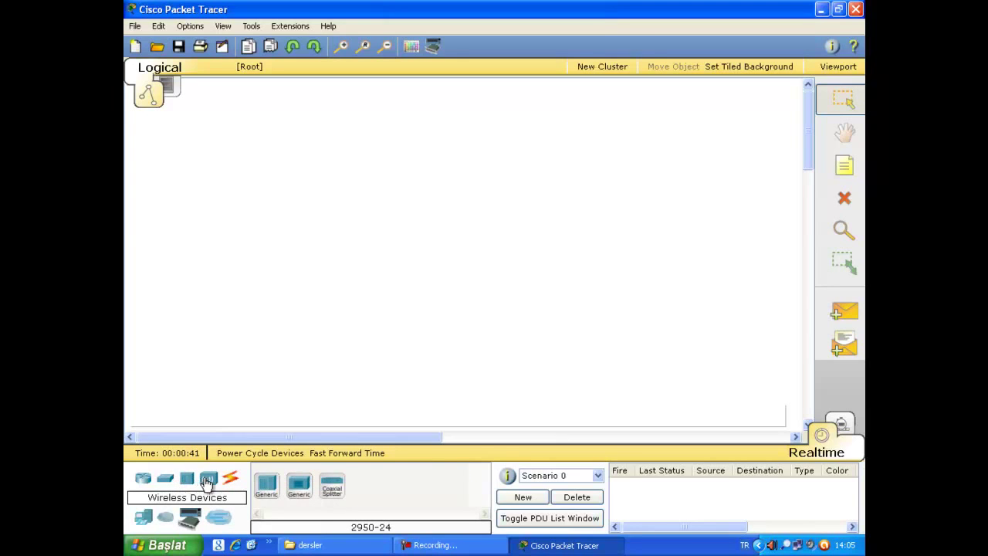
click(220, 481)
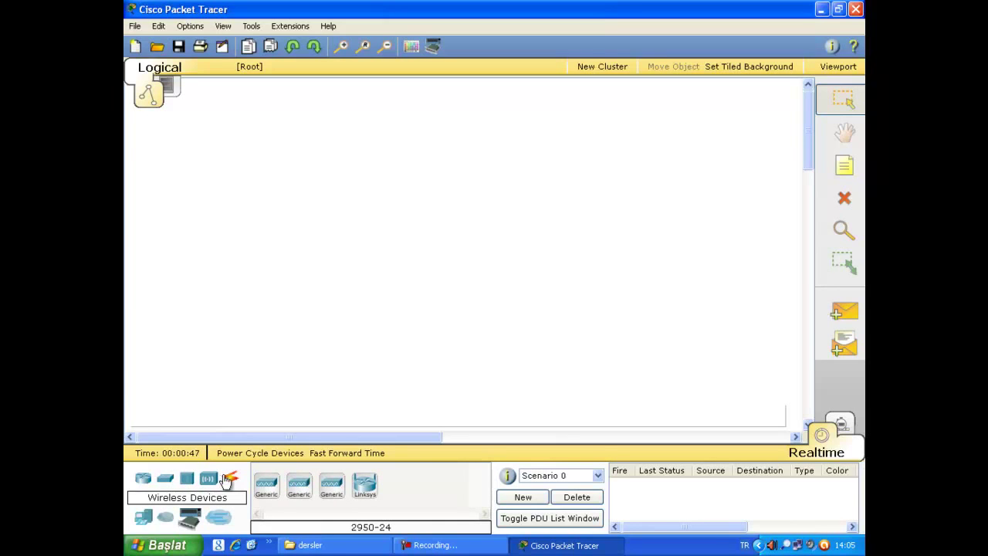
click(231, 478)
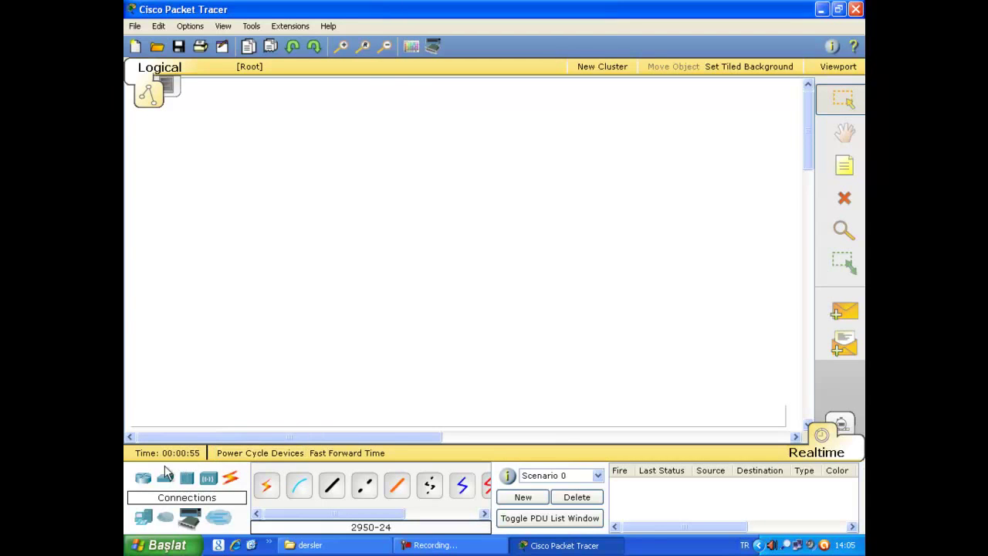
click(144, 522)
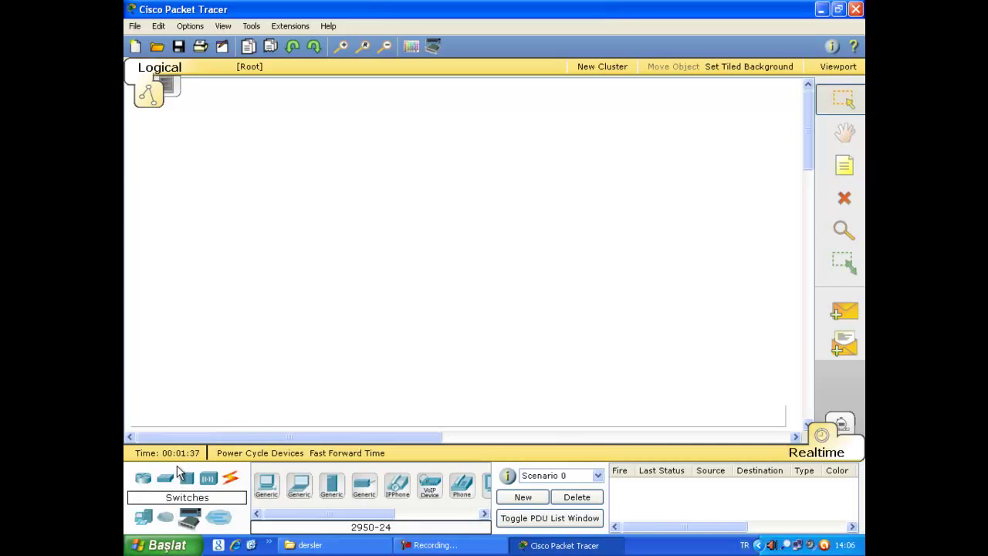
- Place a 2950-24 switch in the workspace and two PC-PT computers below it, one on each side
drag(170, 482, 374, 247)
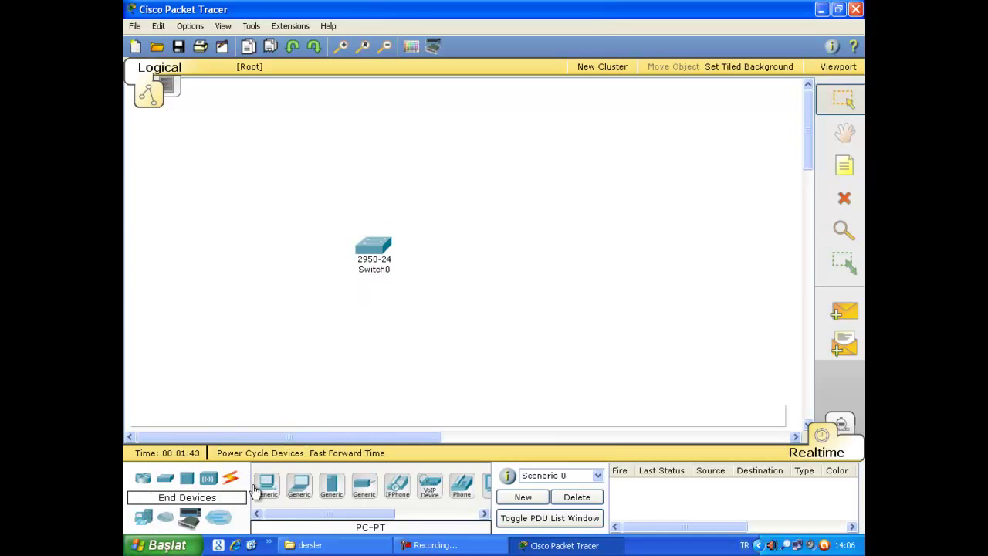
drag(266, 485, 280, 324)
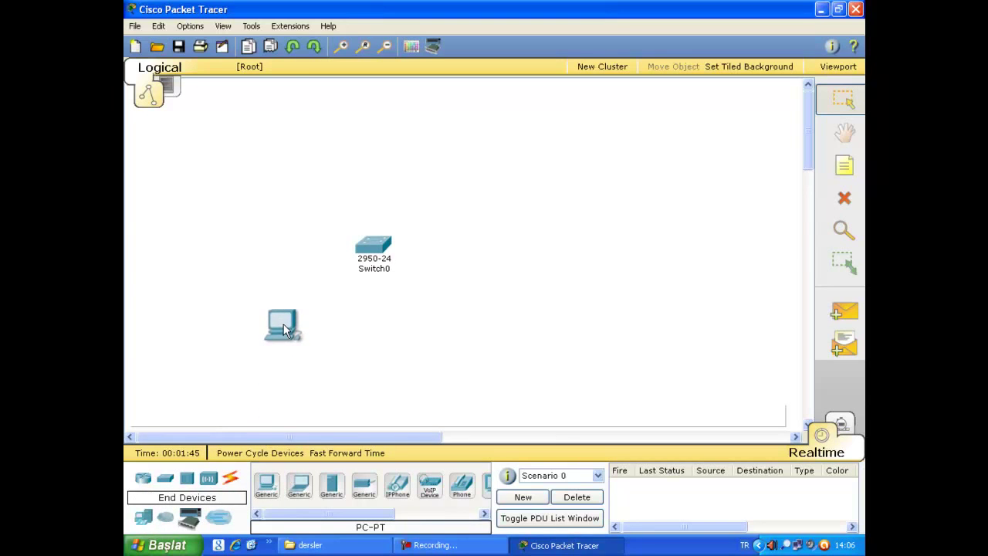
key(Escape)
click(295, 333)
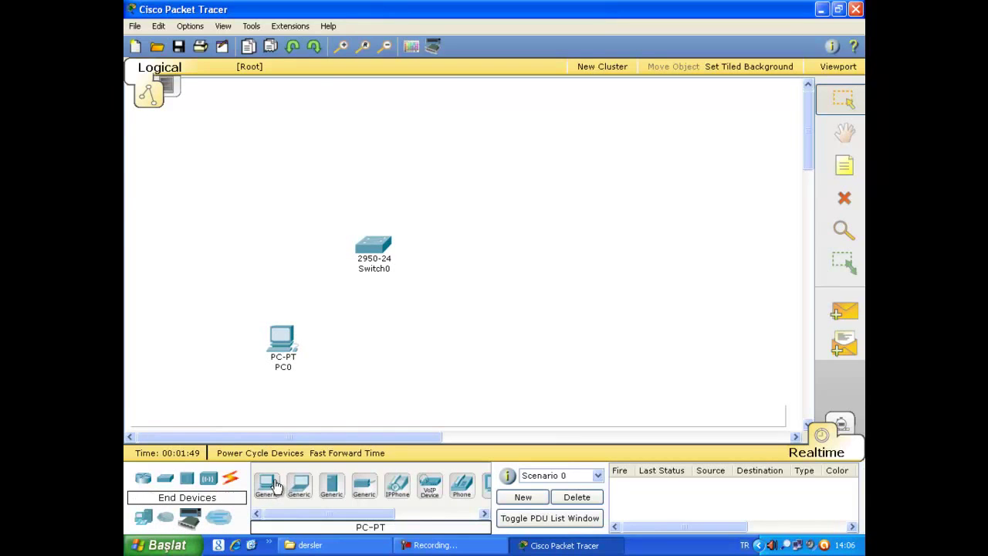
drag(271, 487, 436, 351)
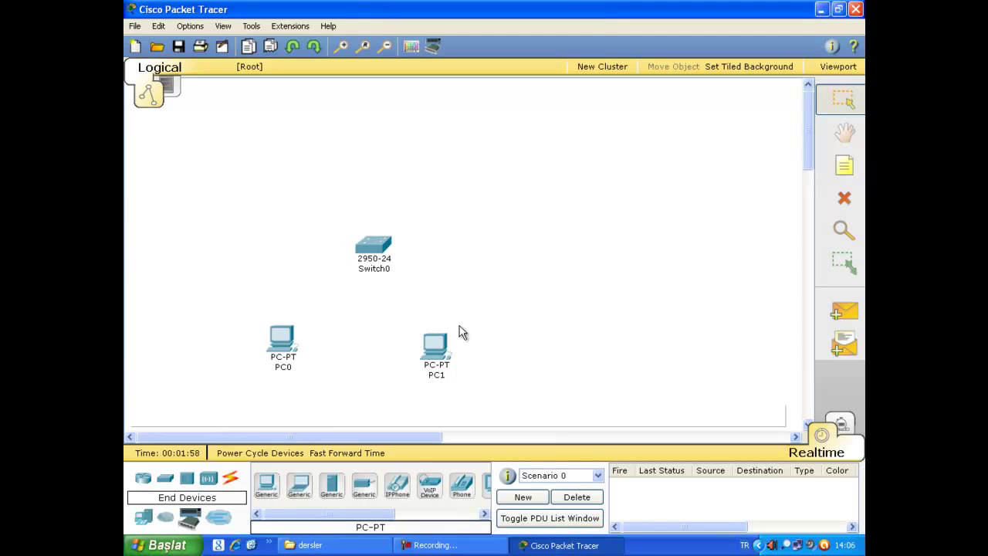
- Connect Switch0's FastEthernet0/1 port to PC0's FastEthernet port with a Copper Straight-Through cable
click(231, 479)
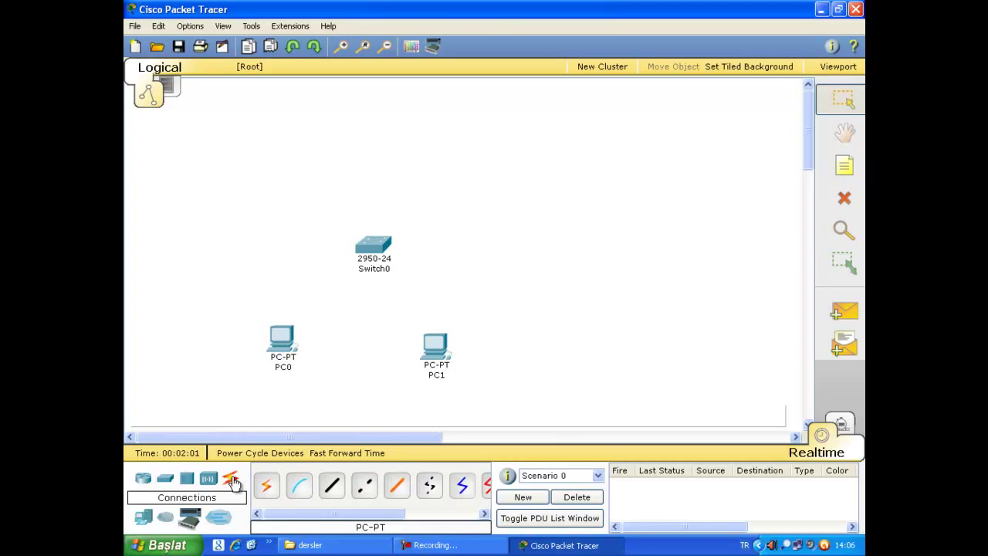
click(332, 489)
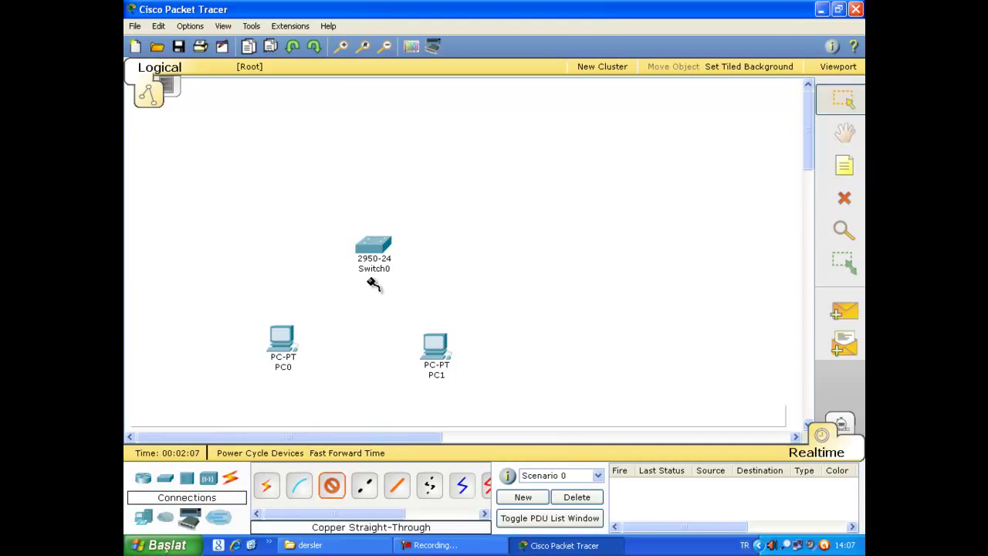
click(375, 248)
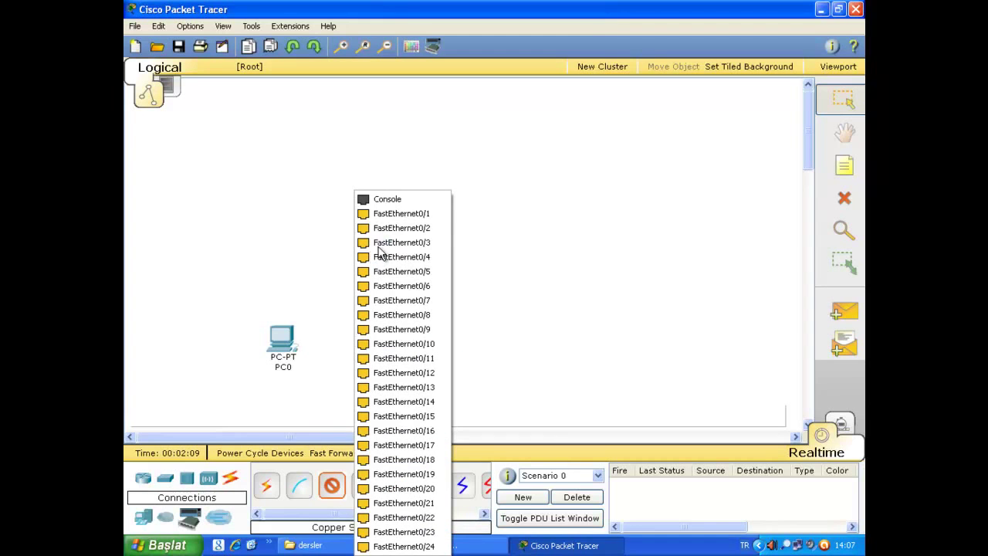
click(391, 214)
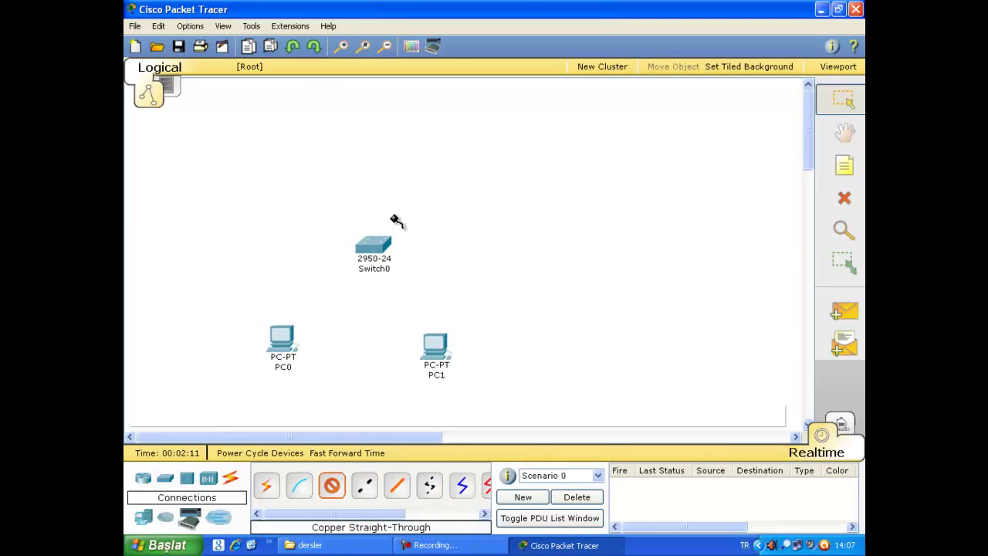
click(281, 341)
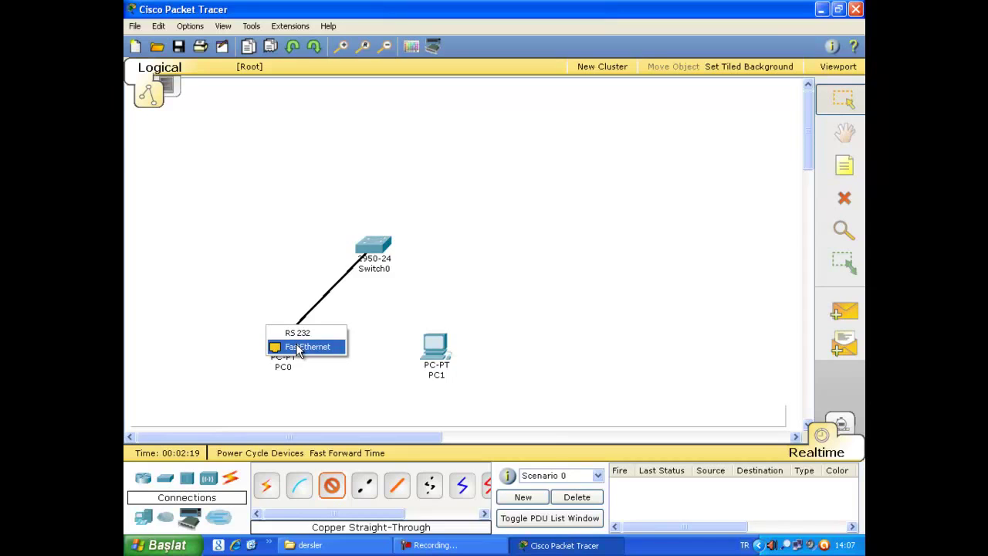
click(297, 347)
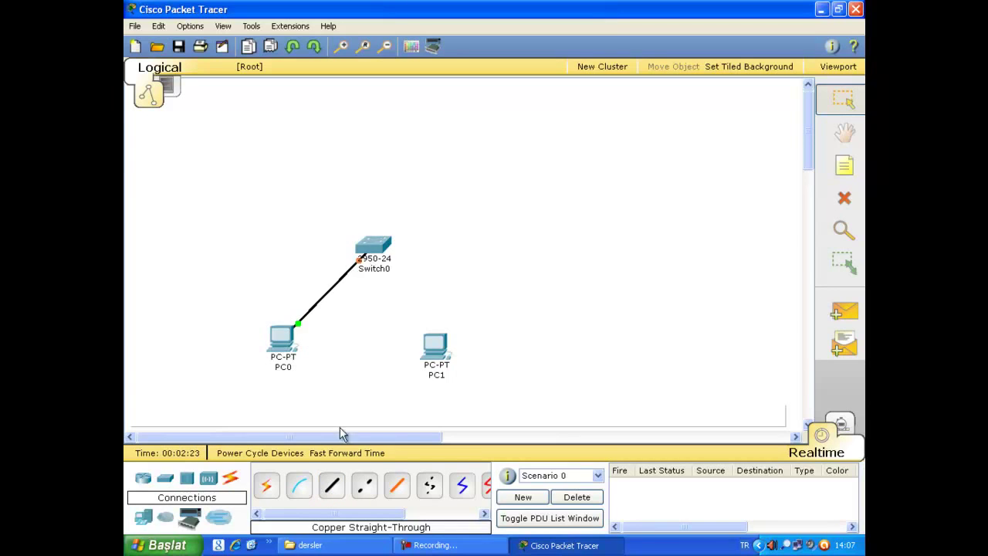
- Connect Switch0's FastEthernet0/2 port to PC1's FastEthernet port with a Copper Straight-Through cable
click(341, 491)
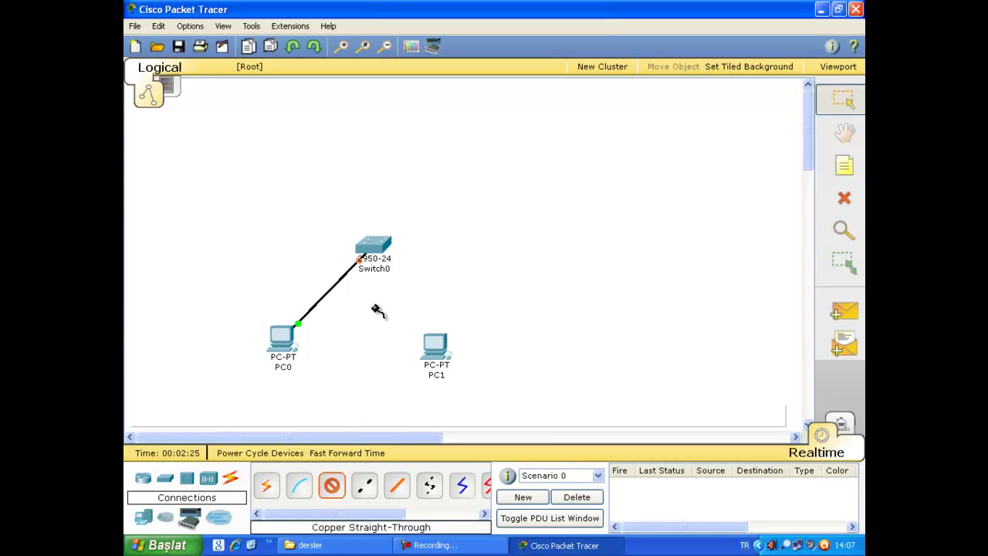
click(378, 249)
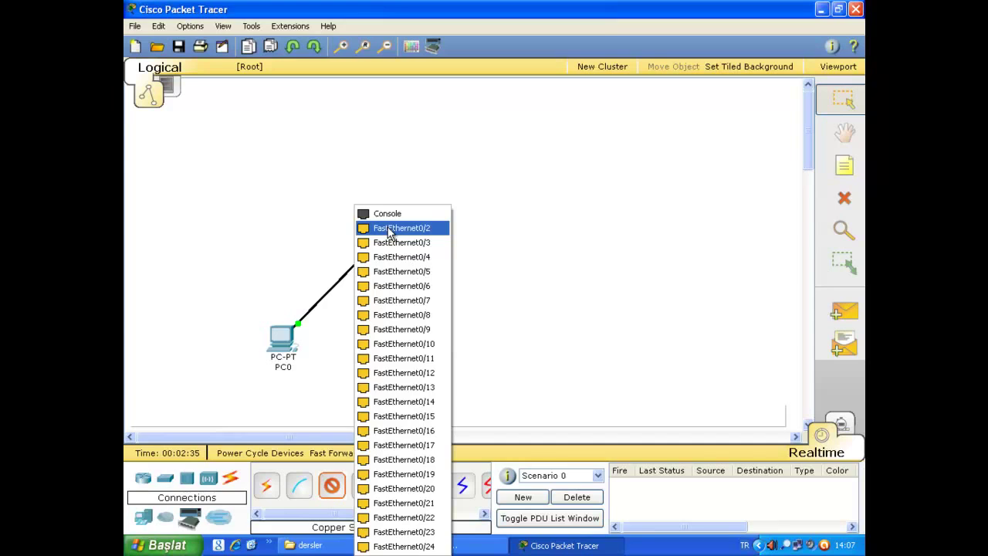
click(389, 230)
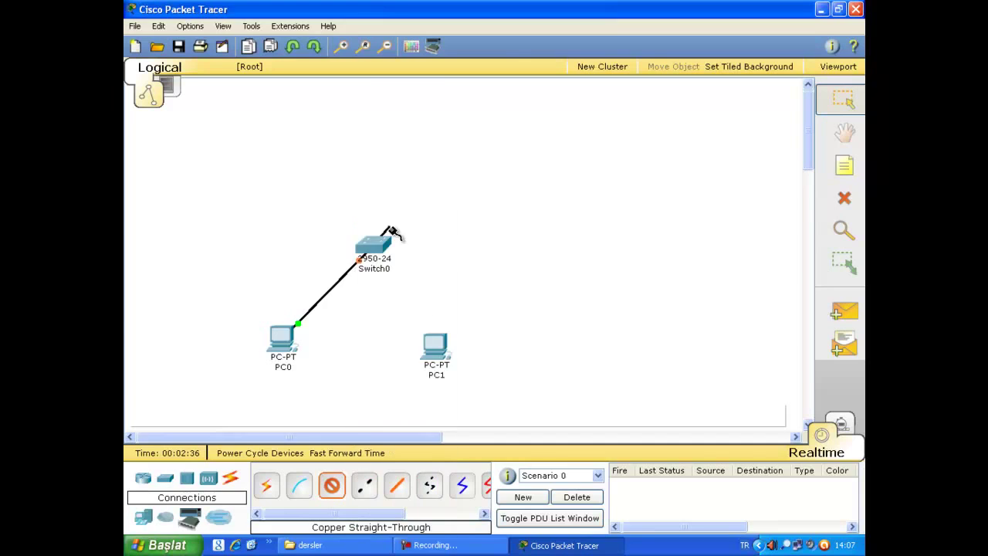
click(422, 334)
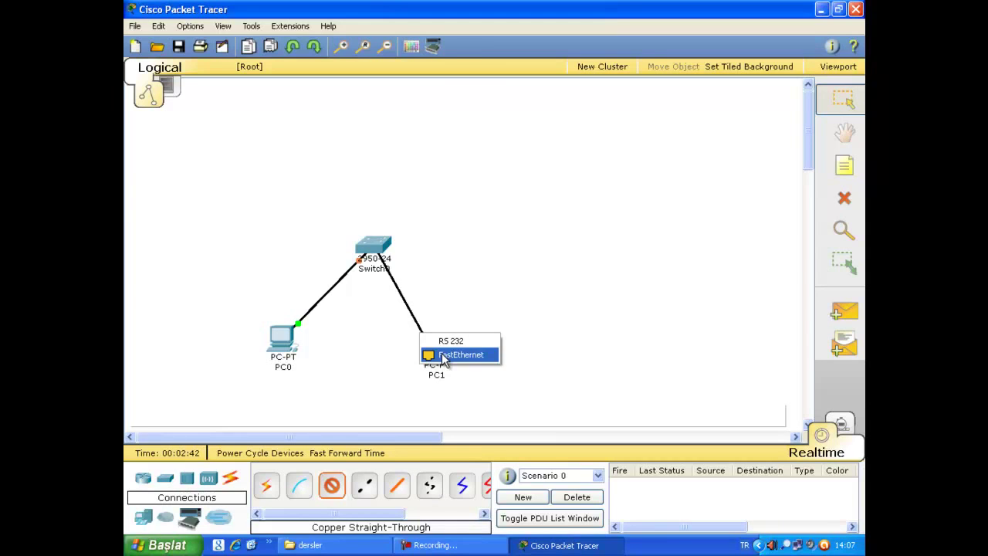
click(455, 355)
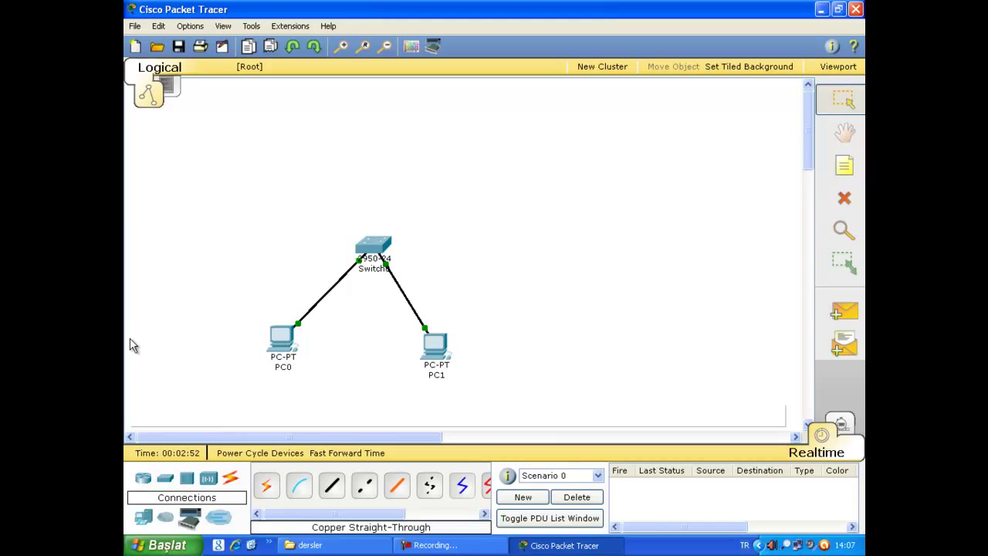
- Assign PC0 the static IP address 192.168.0.1, fill in its default subnet mask, and close its configuration window
click(280, 342)
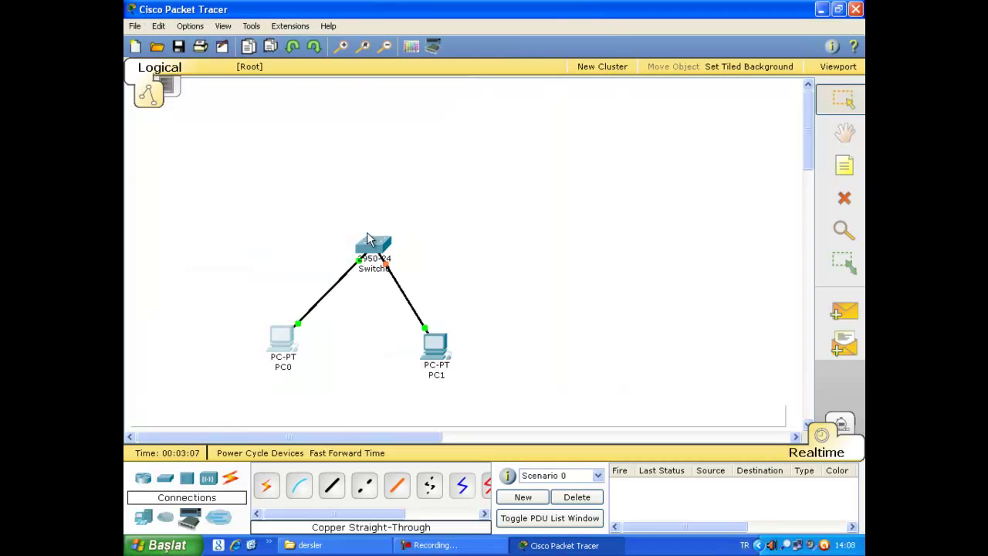
click(286, 345)
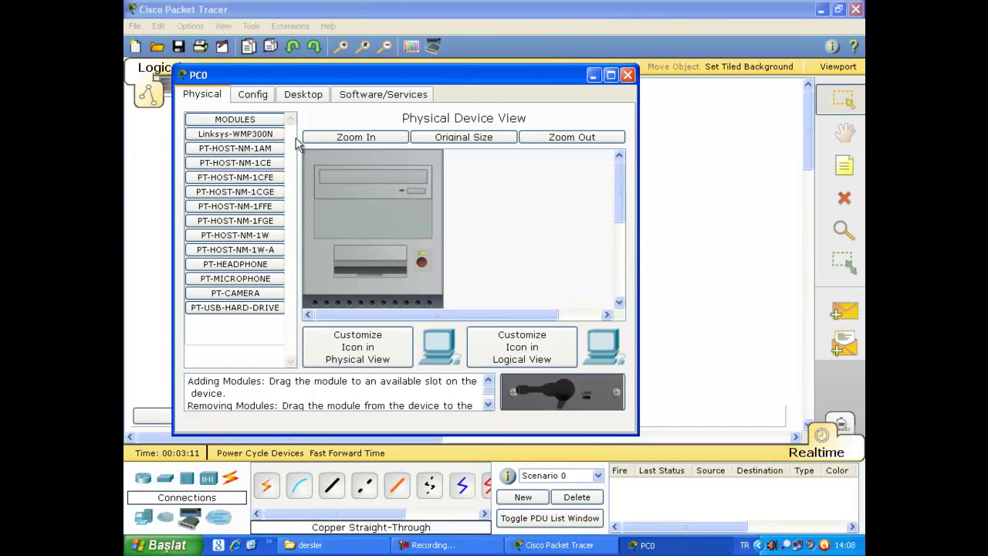
click(303, 95)
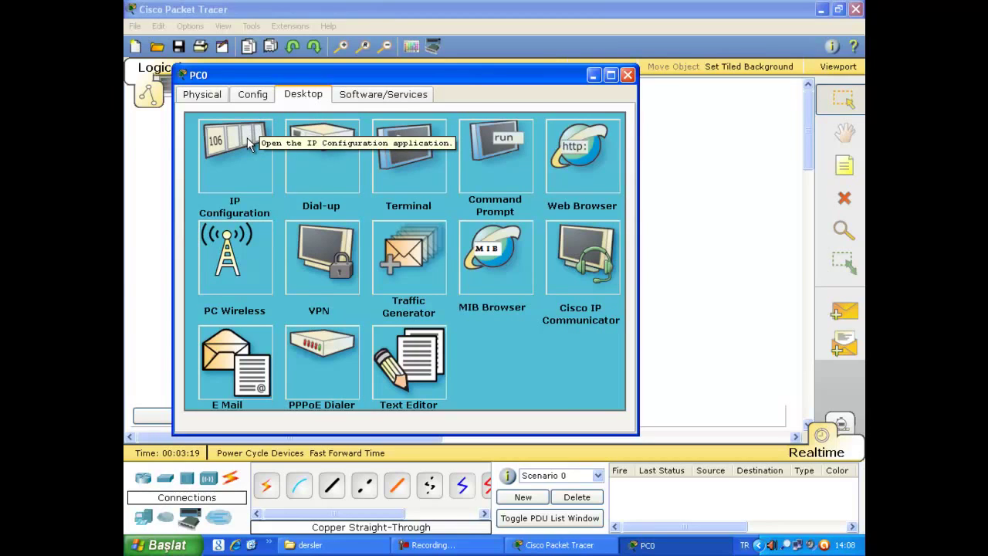
click(231, 150)
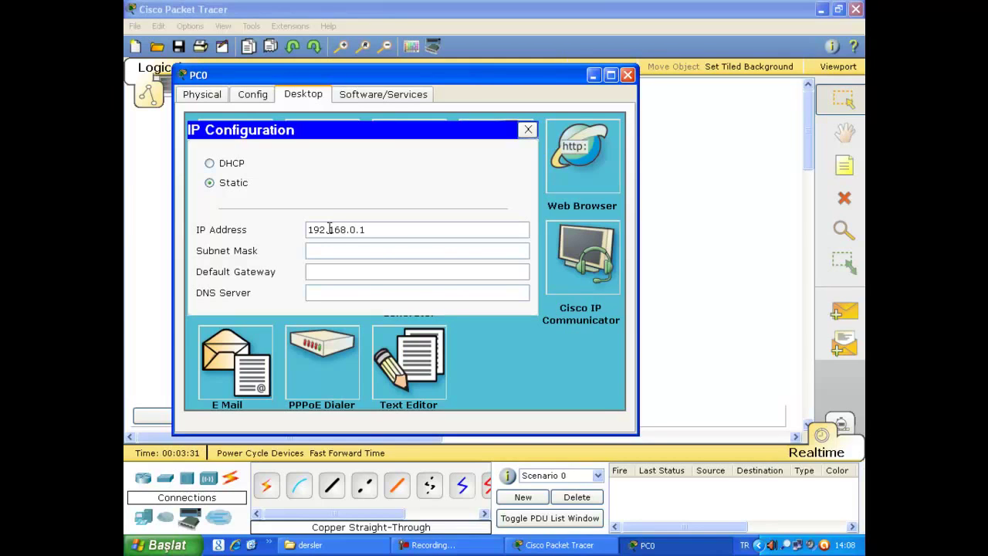
click(394, 251)
click(629, 75)
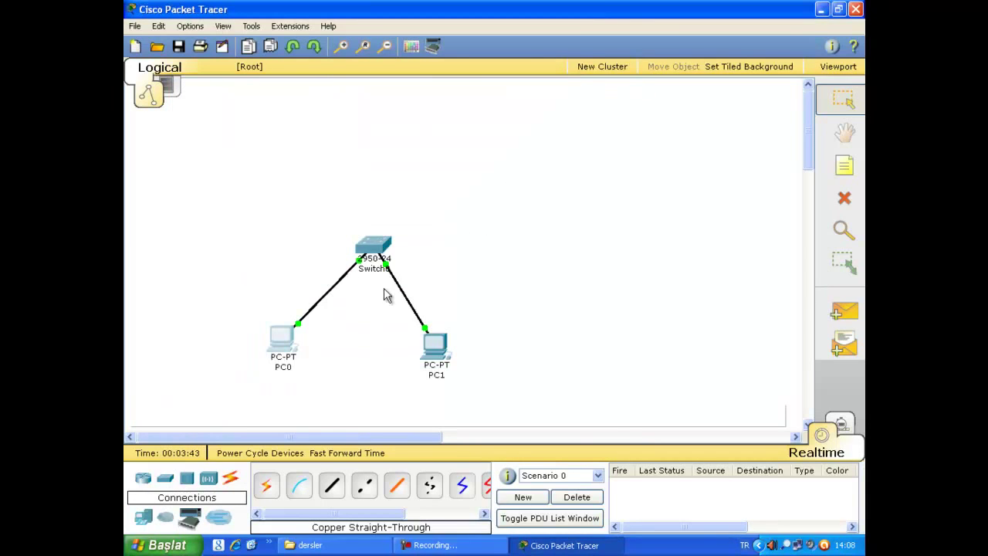
- Give PC1 the static IP address 192.168.0.2 with subnet mask 255.255.255.0 and close its configuration window
click(436, 353)
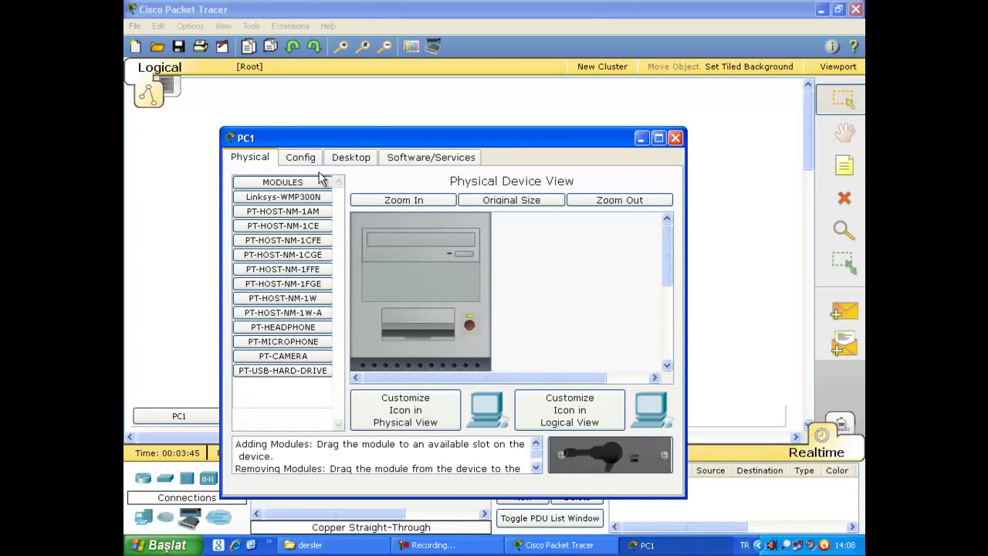
click(342, 159)
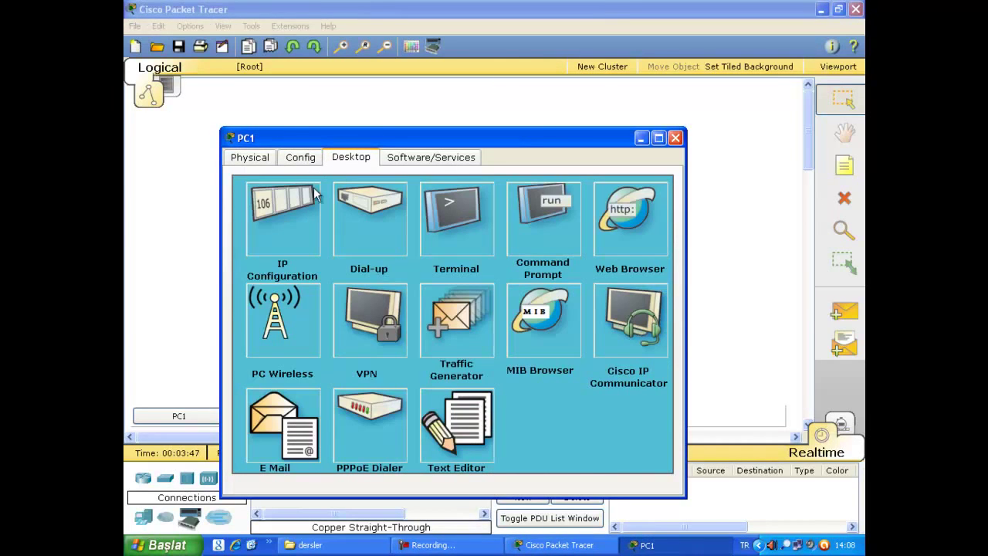
click(293, 207)
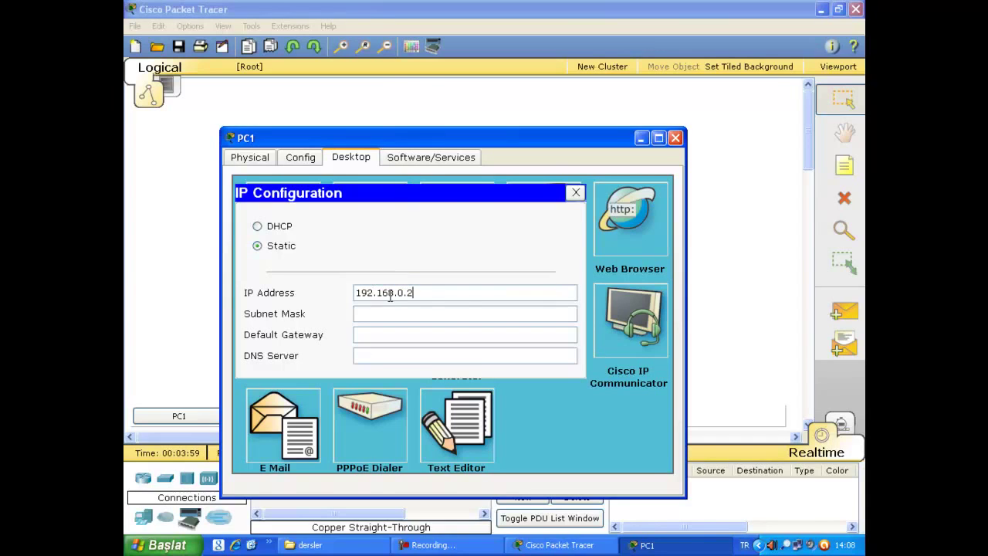
click(390, 311)
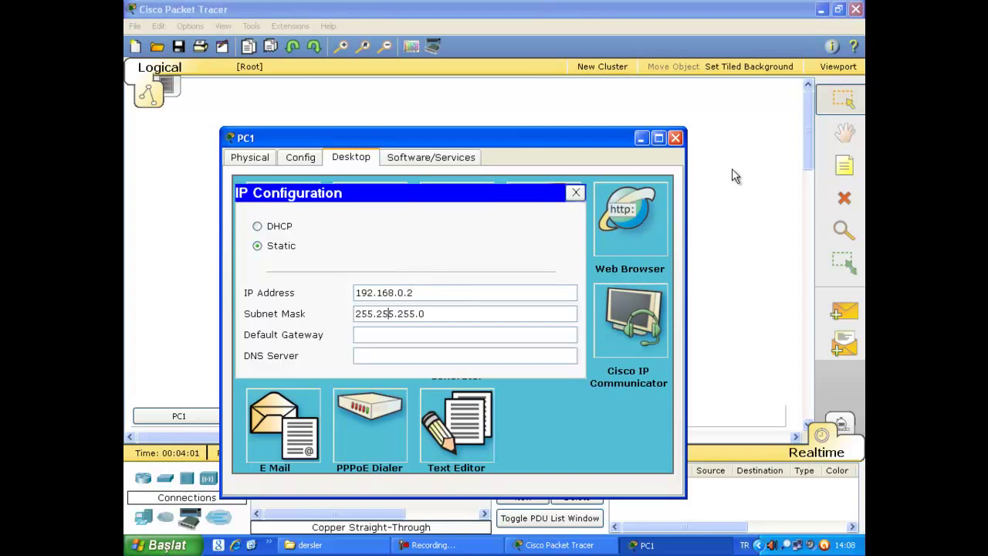
click(676, 138)
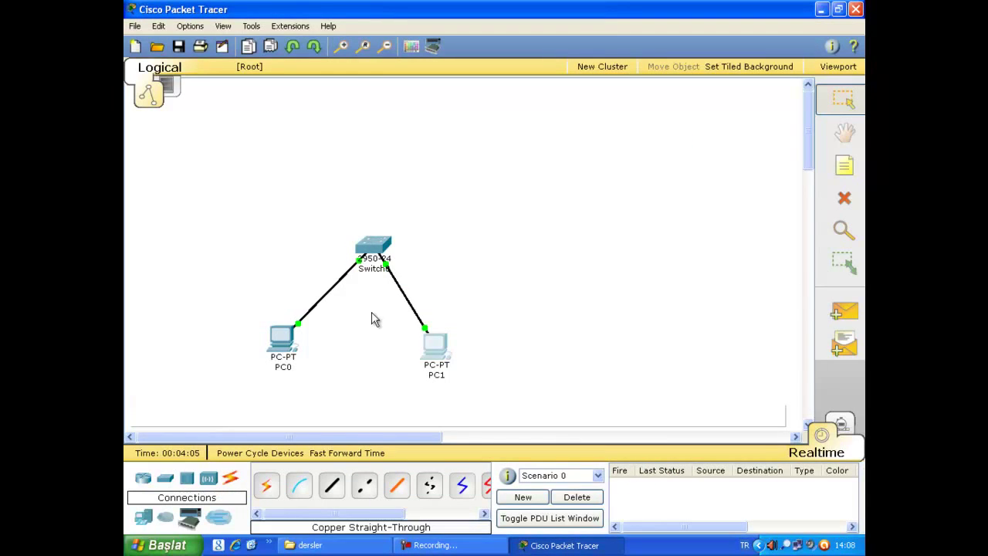
- Test the connection to PC1 by running ping 192.168.0.2 from PC0's Command Prompt, and close the device window
click(281, 338)
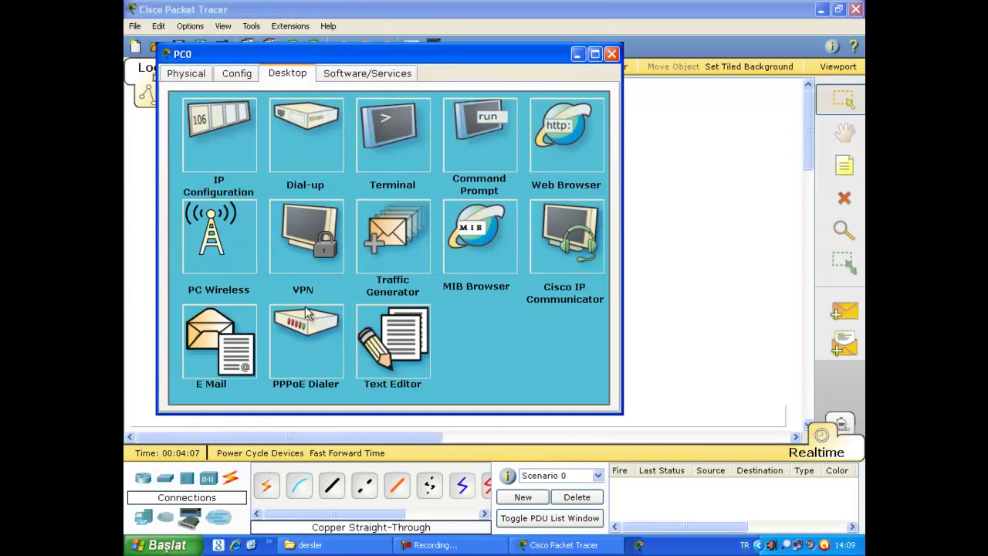
click(493, 138)
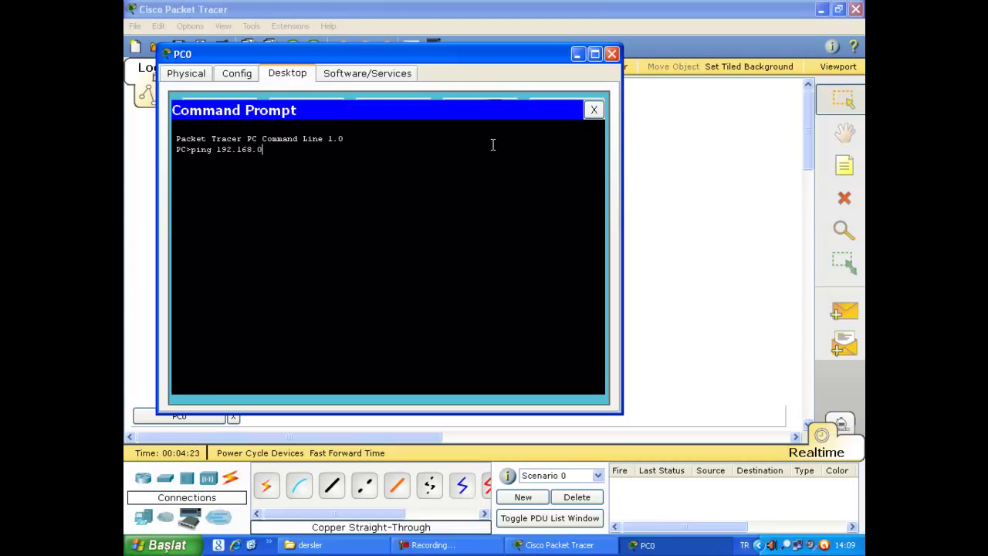
key(Return)
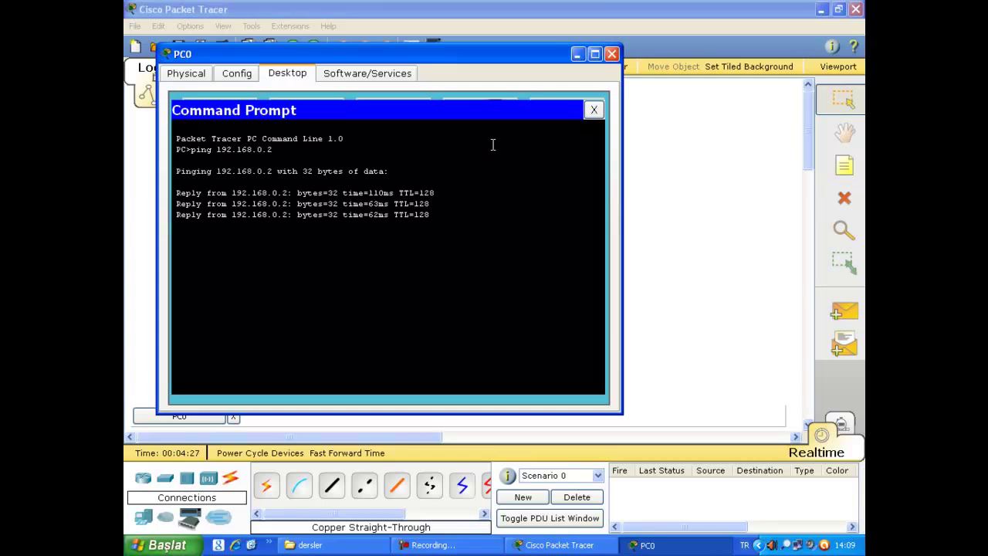
click(610, 55)
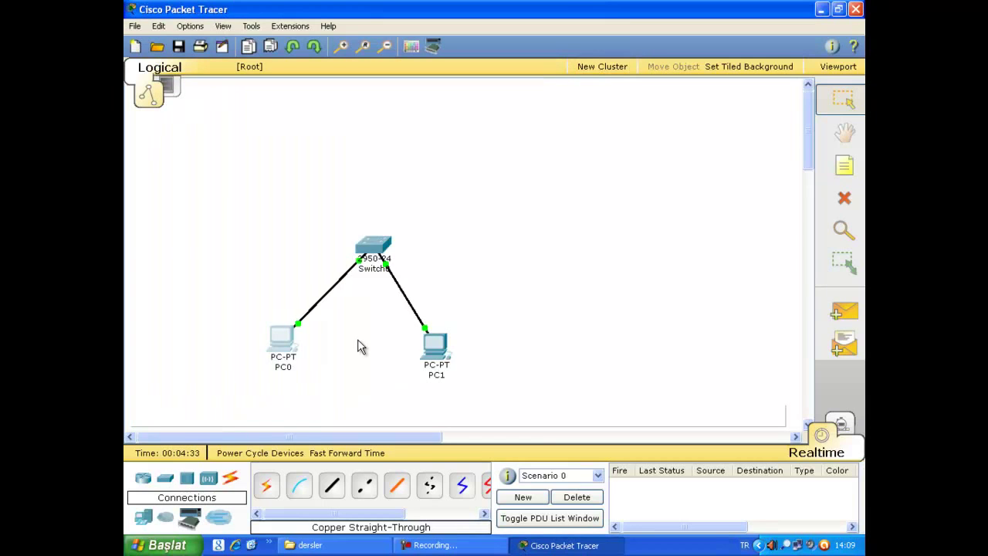
- Move PC0 slightly closer to PC1 in the workspace
drag(280, 337, 303, 347)
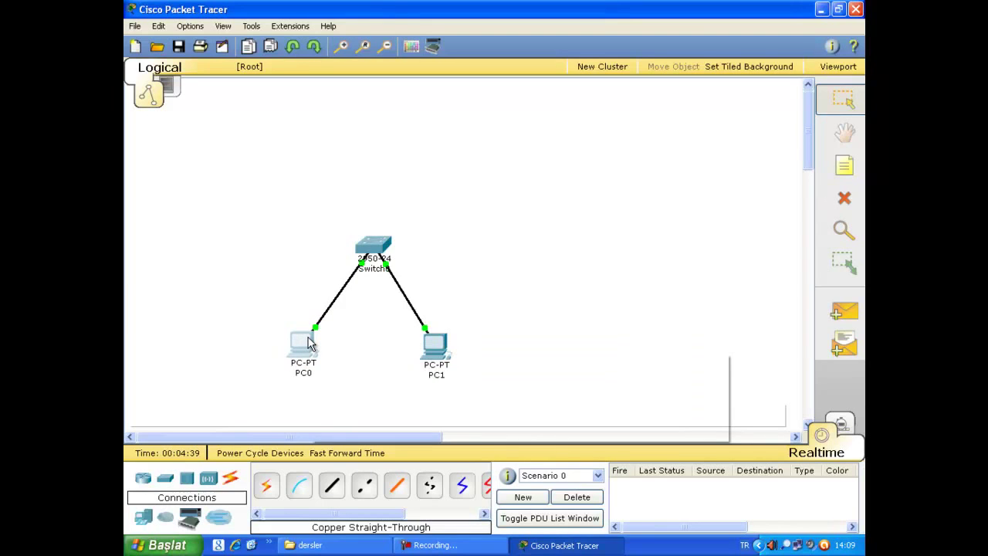
mouse_move(309, 342)
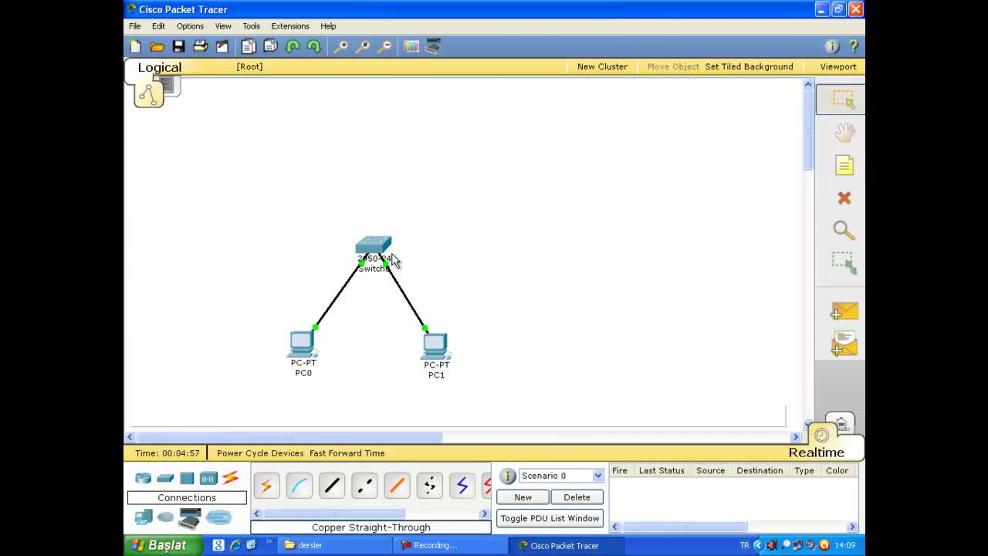
- Enter privileged mode in Switch0's command line interface with the en command, and close the switch window
mouse_move(386, 259)
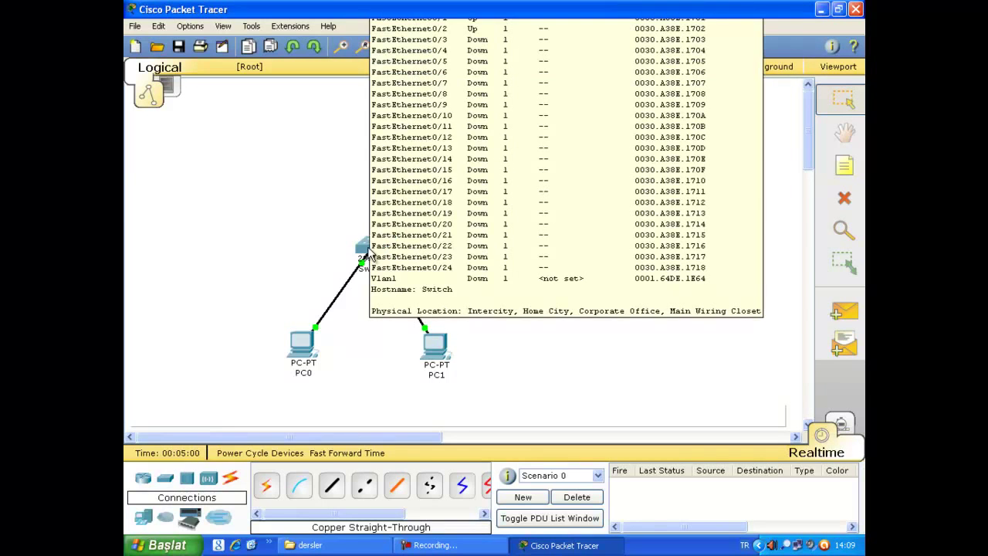
click(362, 245)
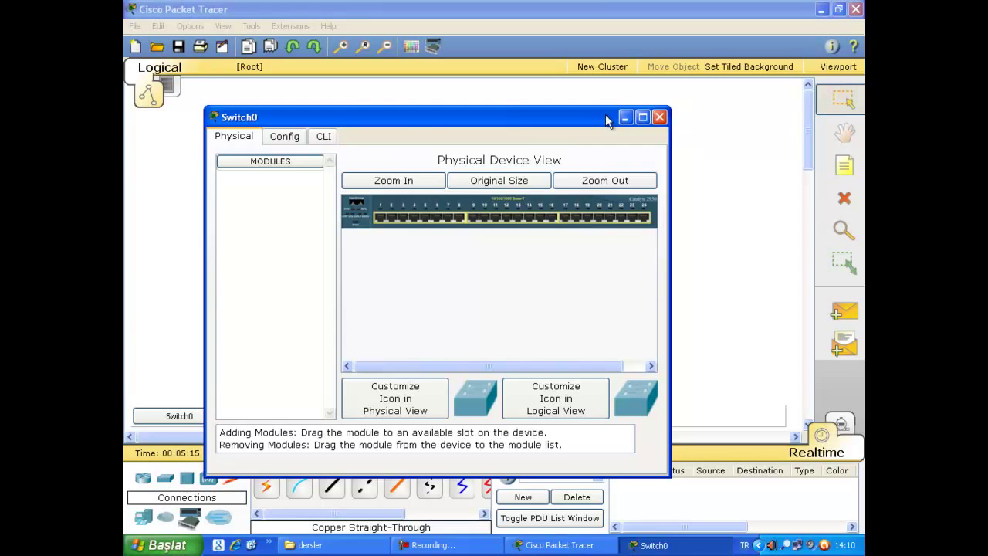
click(324, 138)
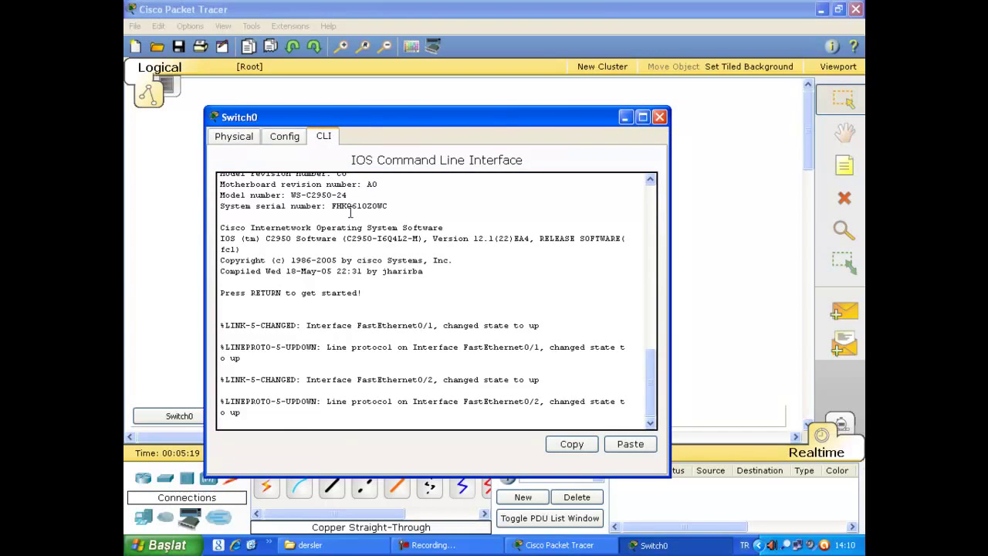
key(Return)
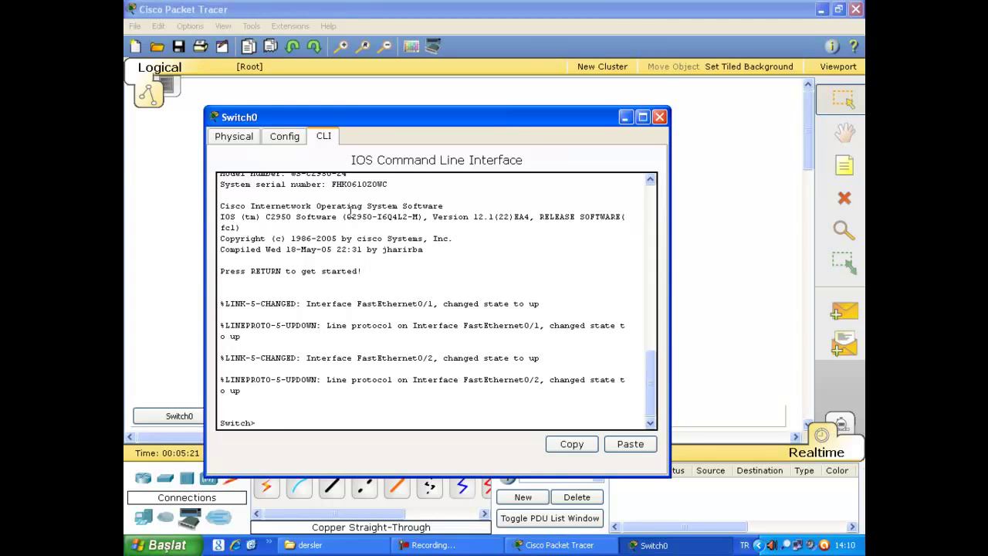
key(Return)
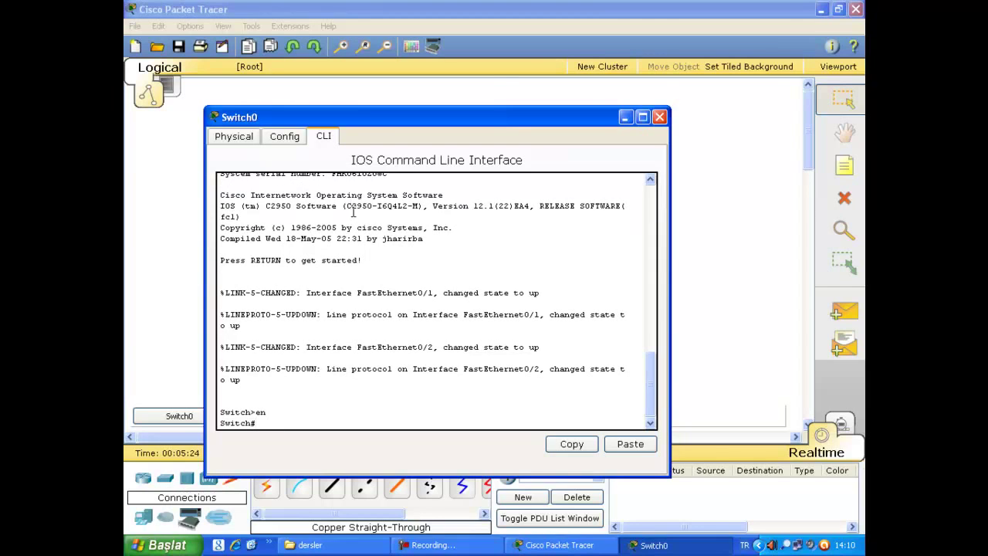
click(659, 117)
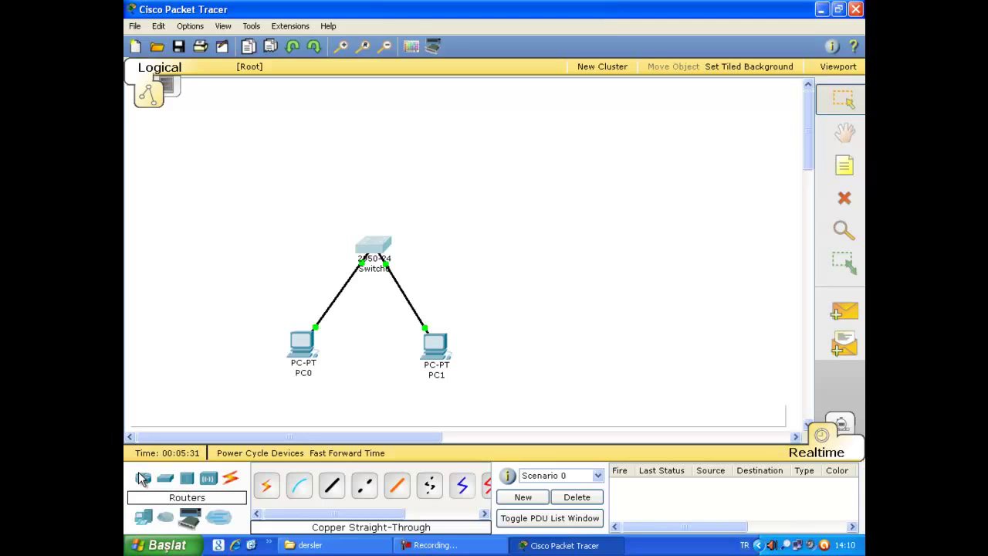
- Place an 1841 router above Switch0 and cable its FastEthernet0/0 port to the switch's FastEthernet0/3 port with Copper Straight-Through
drag(142, 479, 363, 146)
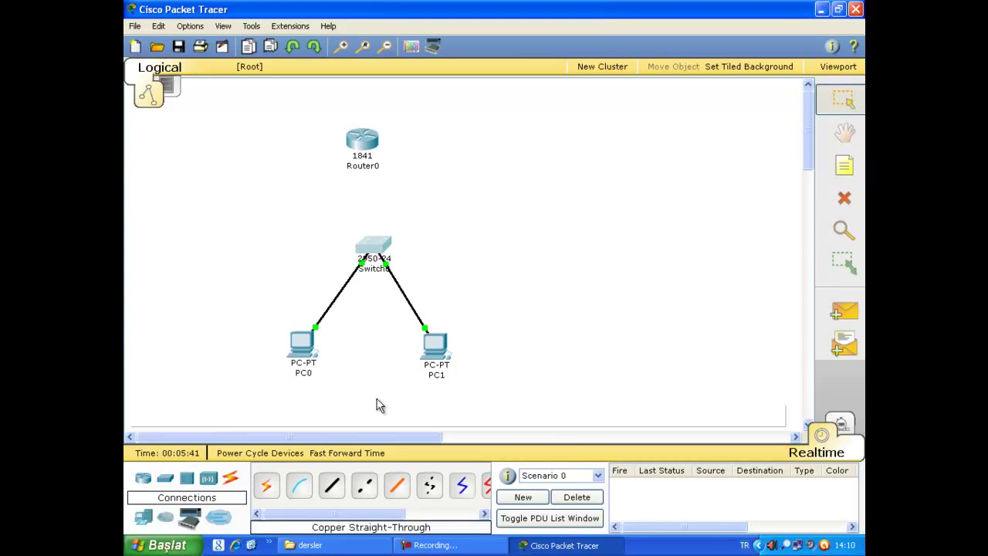
click(333, 484)
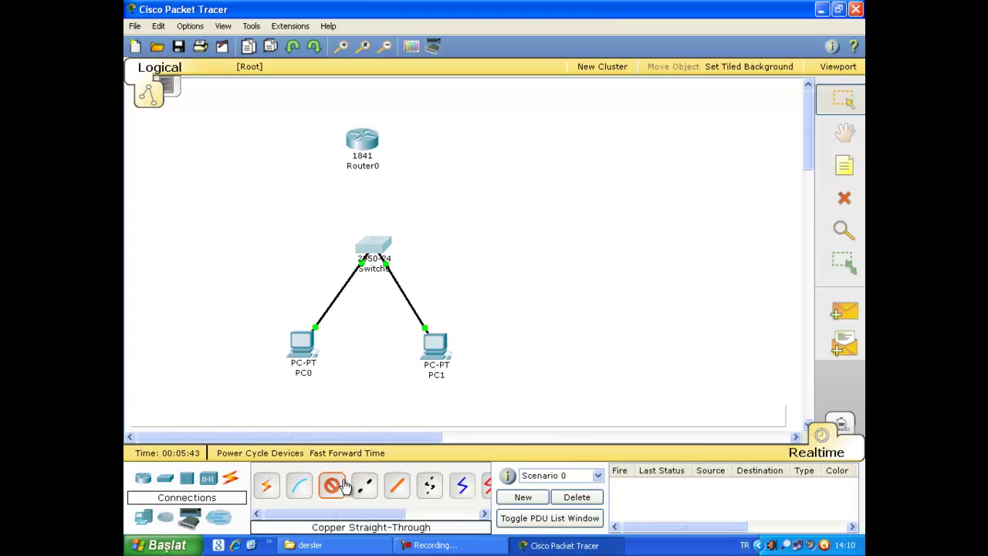
click(364, 141)
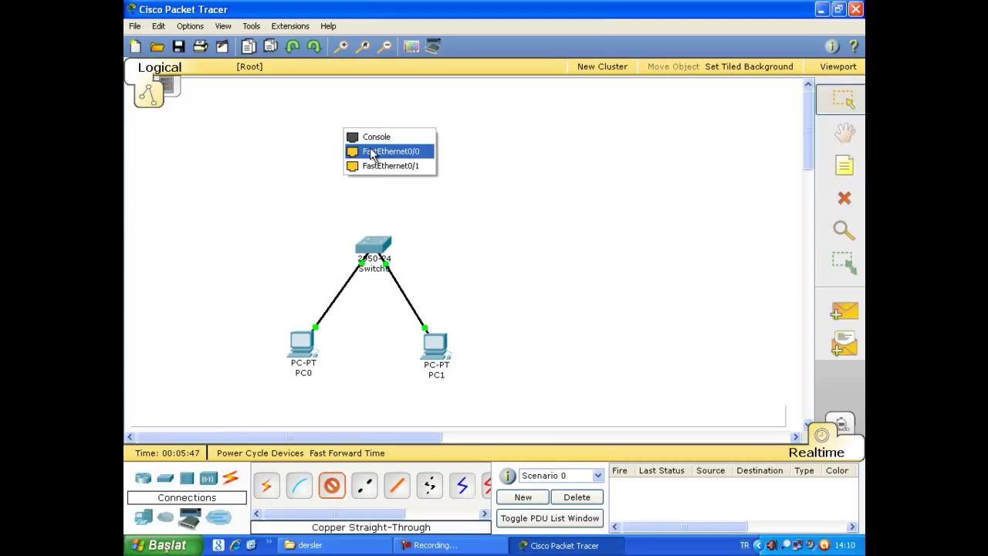
click(371, 152)
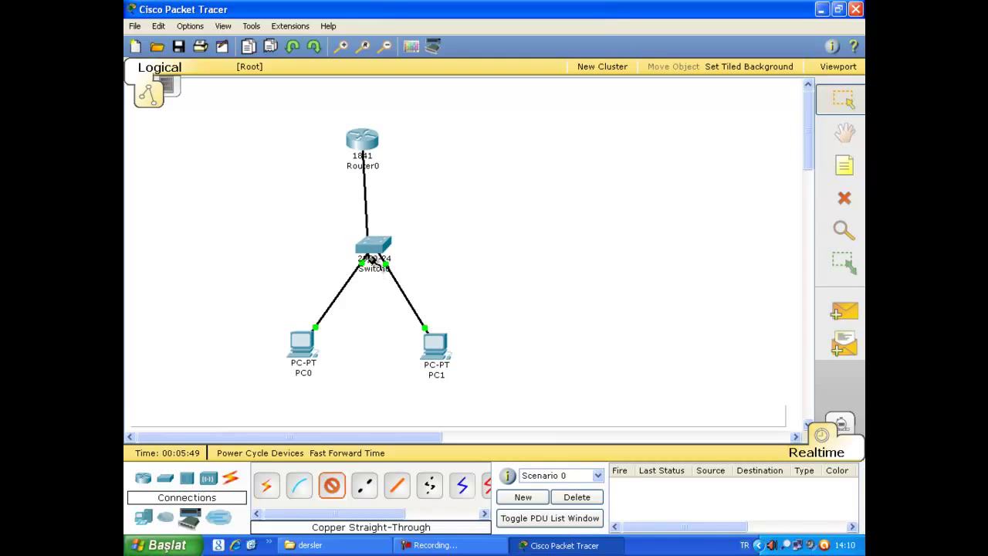
click(373, 245)
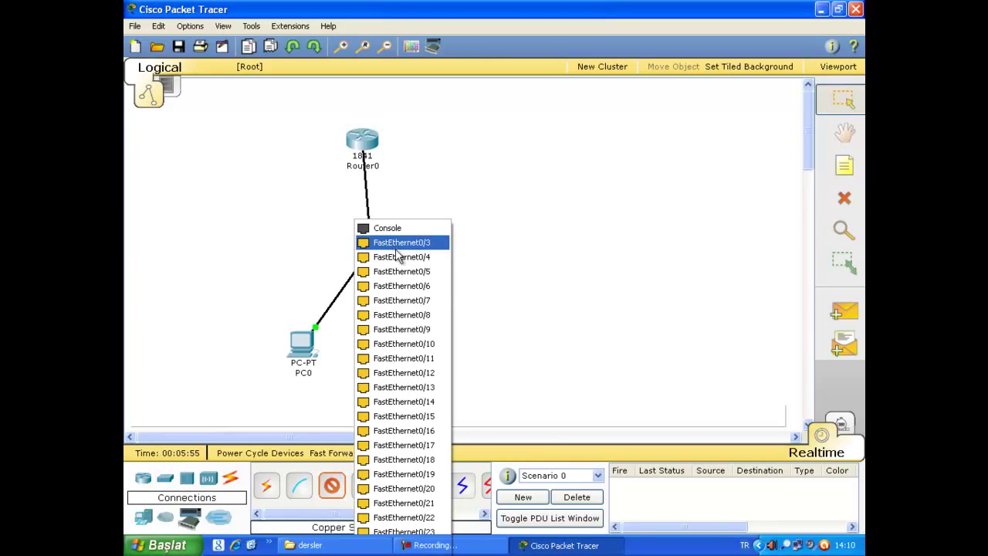
click(392, 245)
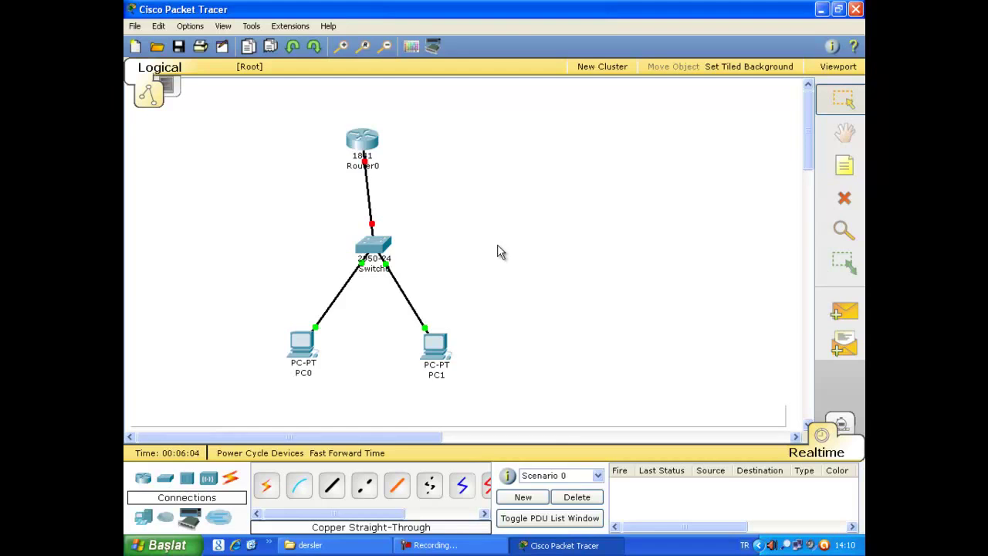
- Move Router0 so that it sits directly above Switch0 with a vertical link between them
drag(366, 140, 377, 140)
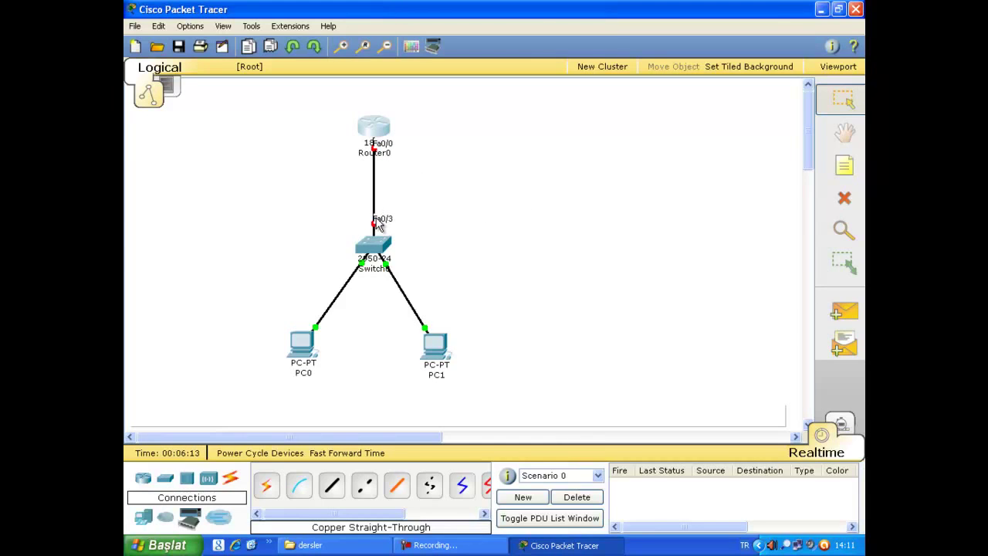
mouse_move(393, 270)
mouse_move(362, 340)
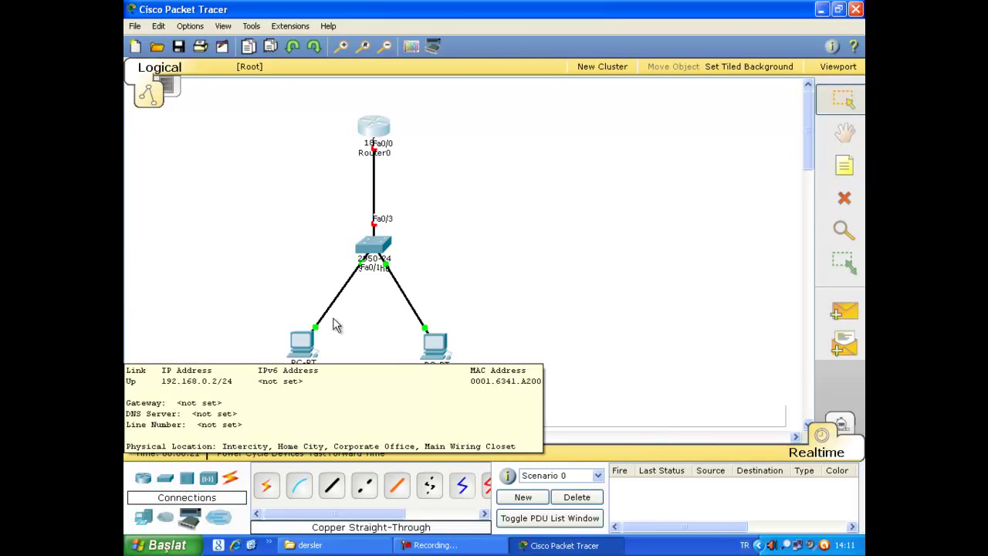
- Place a 2950-24 switch to the right of Switch0 and link Switch0 to its FastEthernet0/1 port with Copper Cross-Over
click(164, 480)
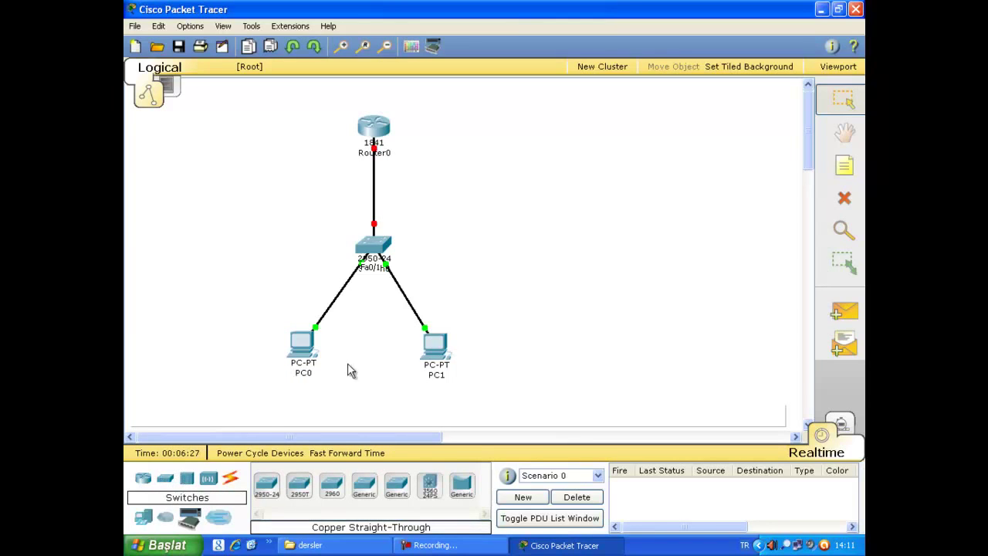
drag(267, 486, 532, 245)
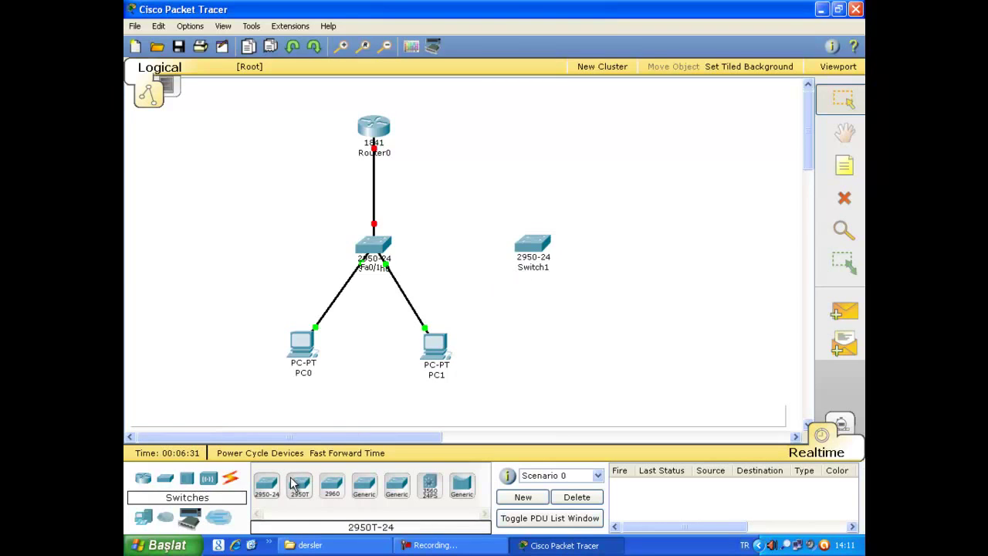
click(232, 479)
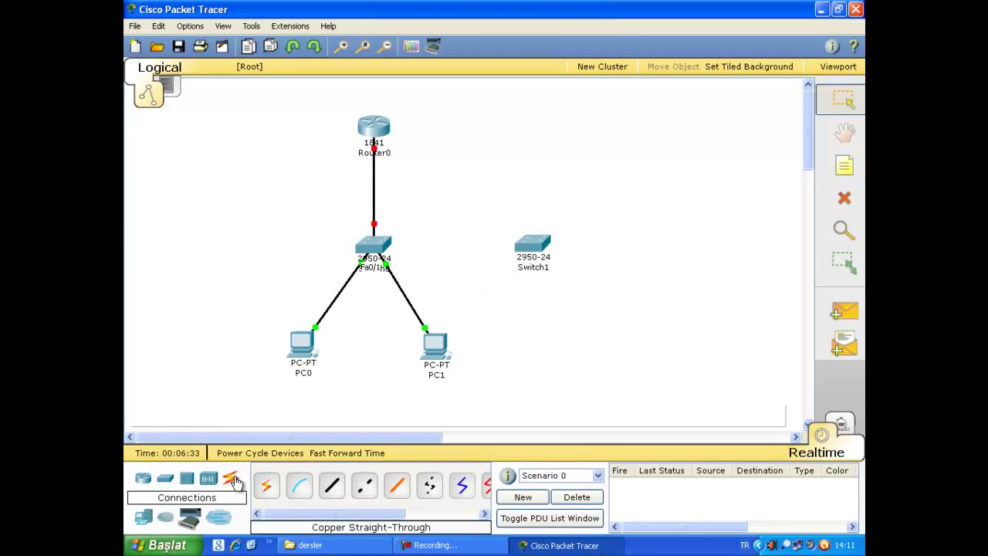
click(363, 488)
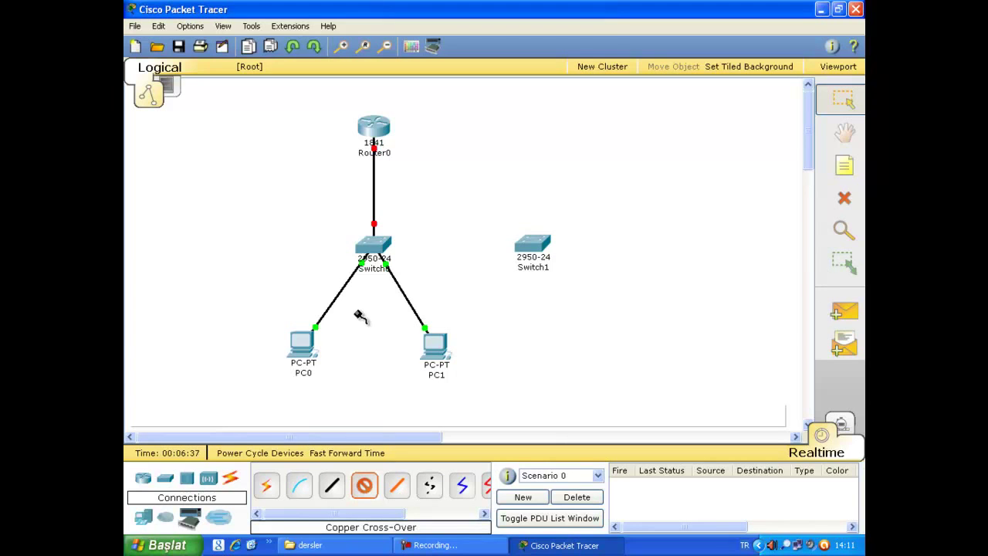
click(379, 244)
click(403, 257)
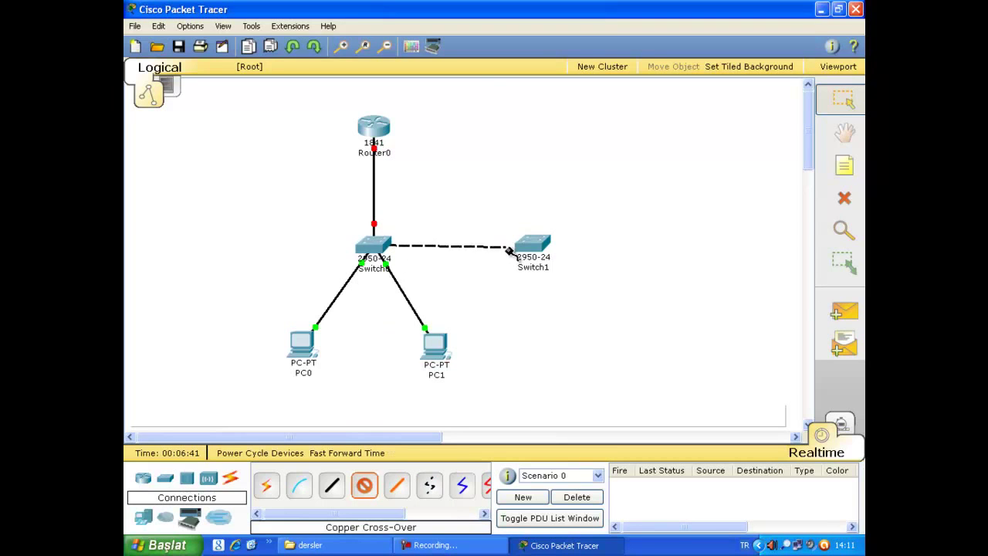
click(531, 243)
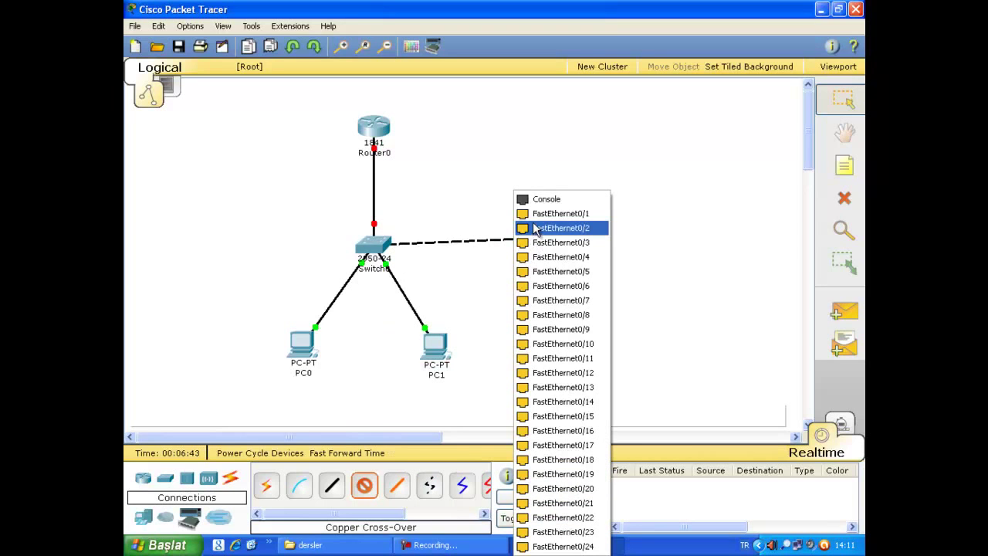
click(535, 216)
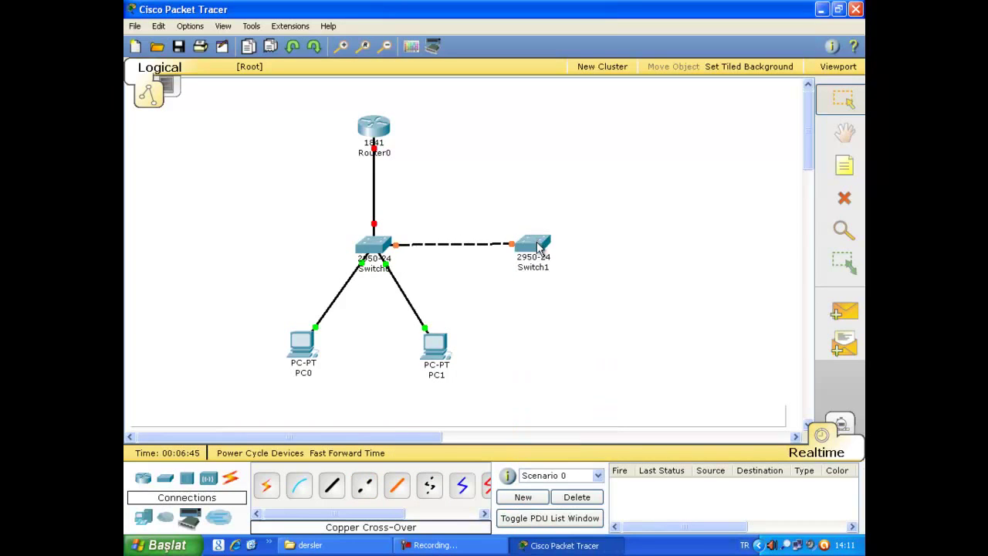
- Move Switch1 farther from Switch0 and place two generic PCs side by side below Switch1
mouse_move(535, 258)
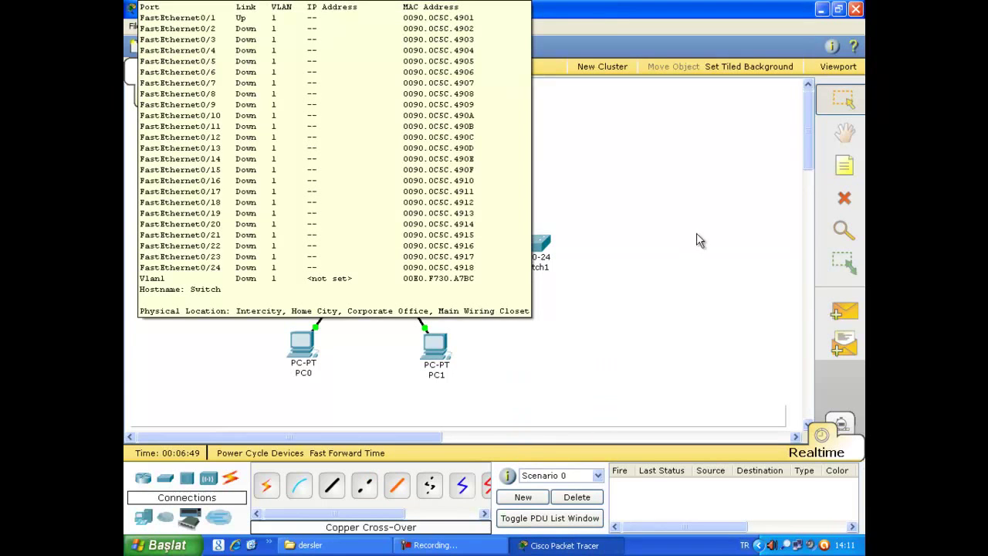
drag(543, 257, 595, 261)
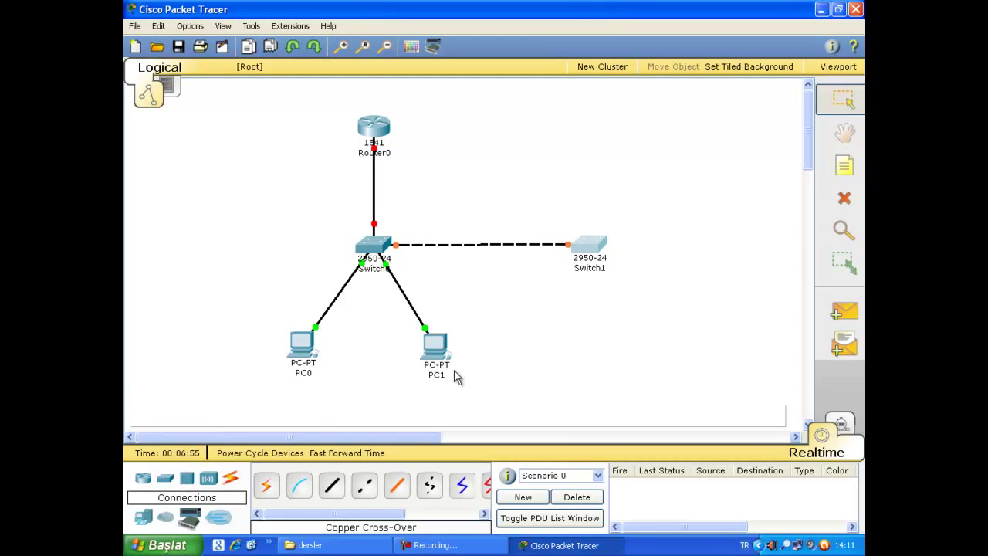
click(145, 519)
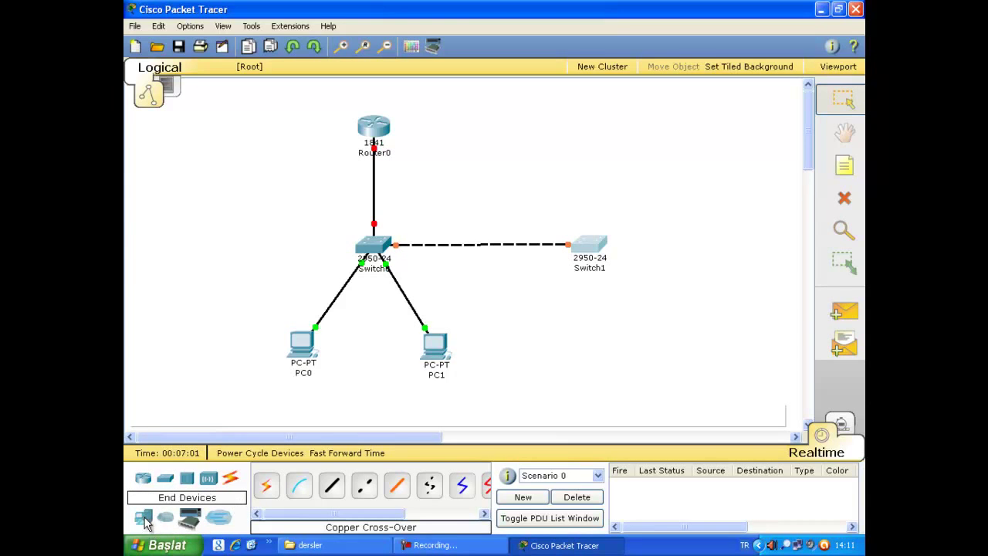
drag(266, 485, 543, 345)
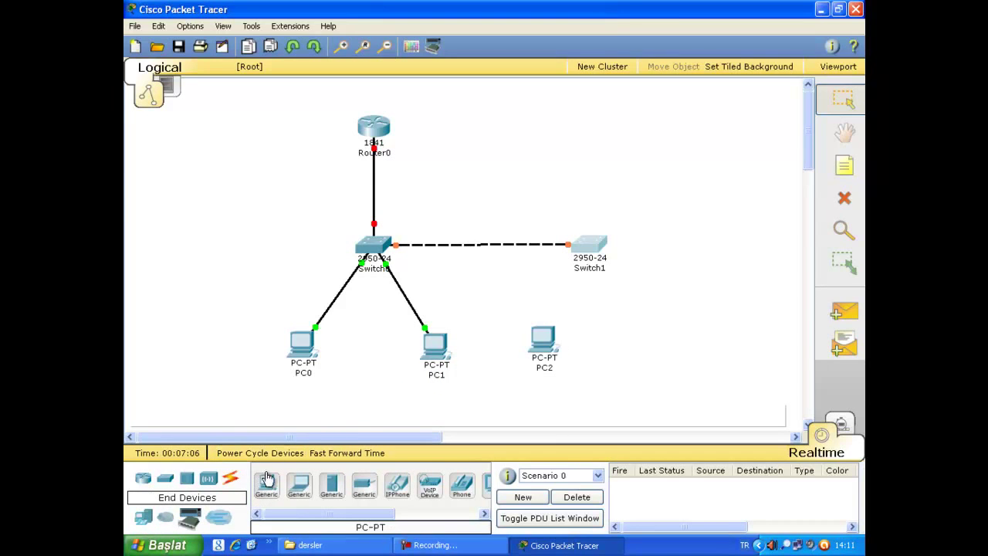
drag(274, 486, 648, 344)
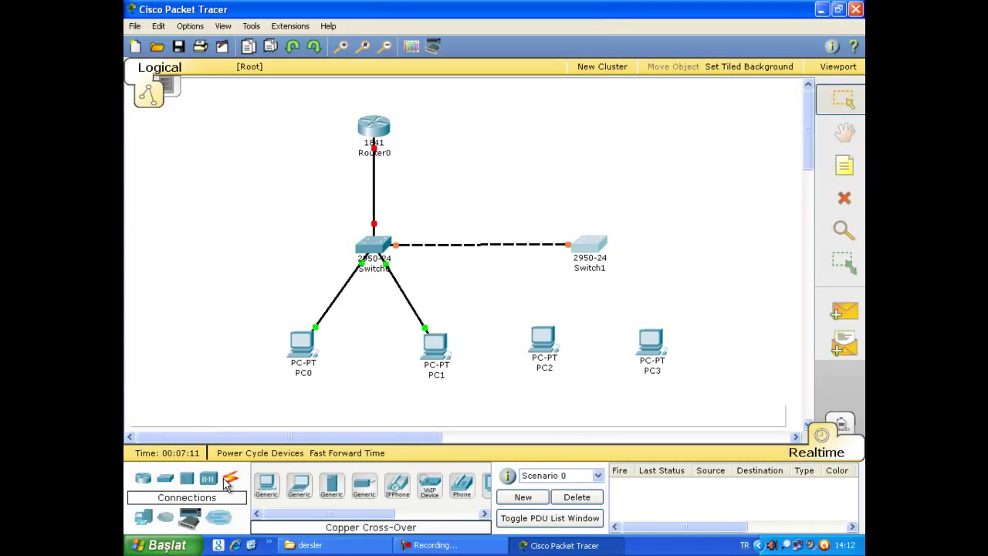
- Cable Switch1 to PC2's FastEthernet port with Copper Straight-Through
click(232, 482)
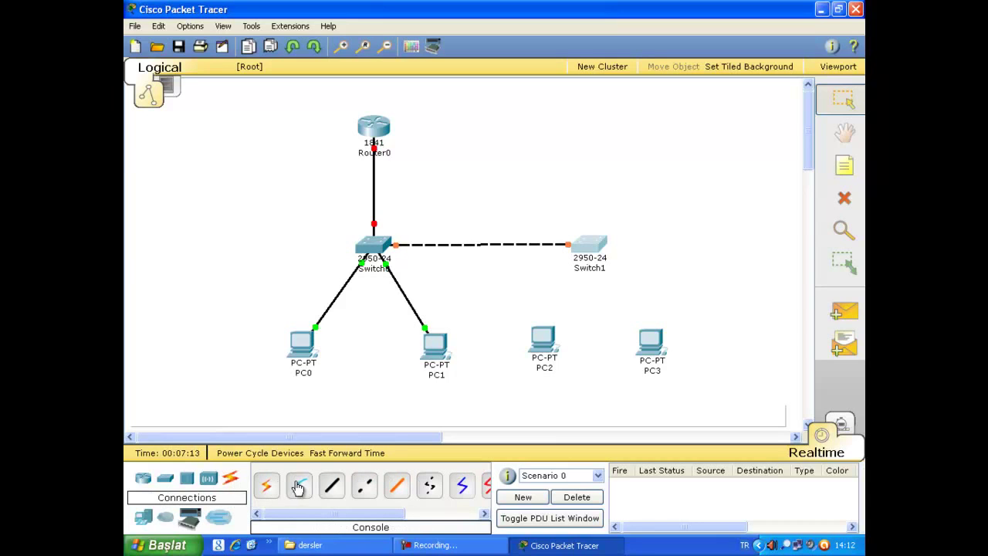
click(332, 485)
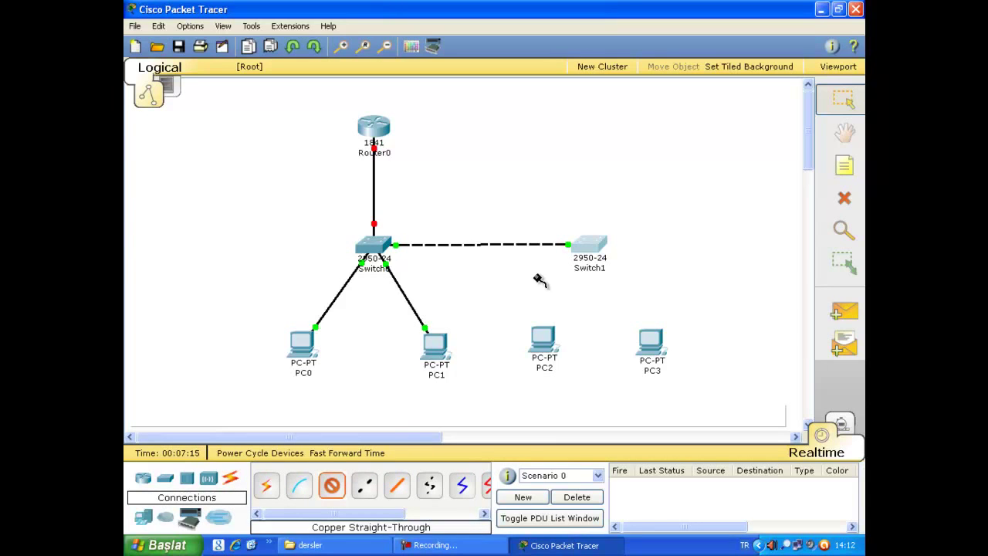
click(591, 251)
click(579, 252)
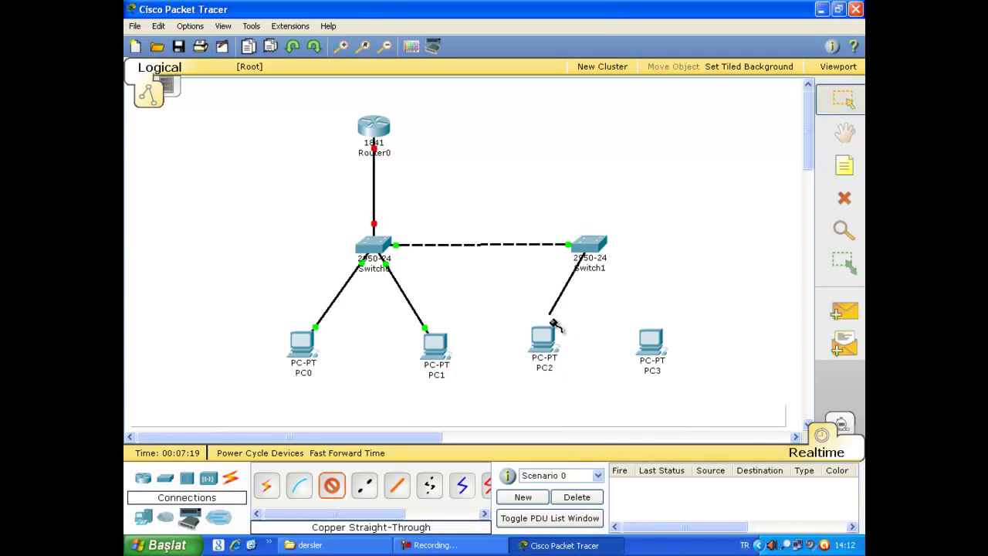
click(544, 338)
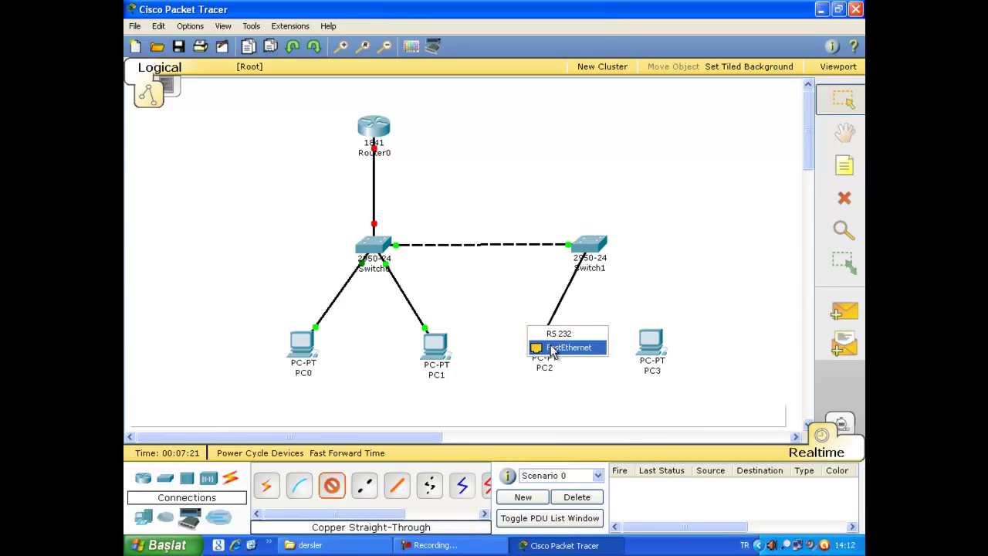
click(553, 347)
- Cable Switch1 to PC3's FastEthernet port with Copper Straight-Through
click(333, 486)
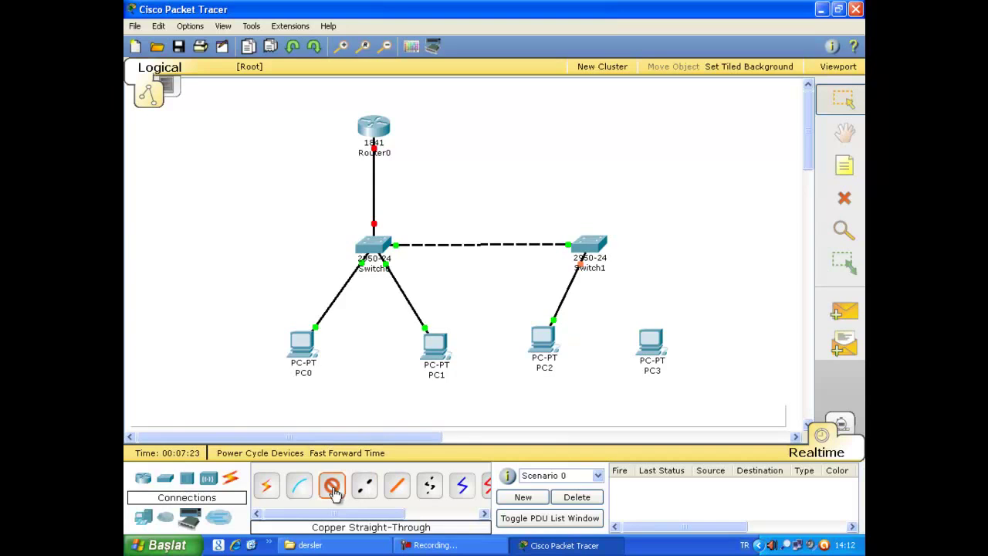
click(600, 247)
click(609, 248)
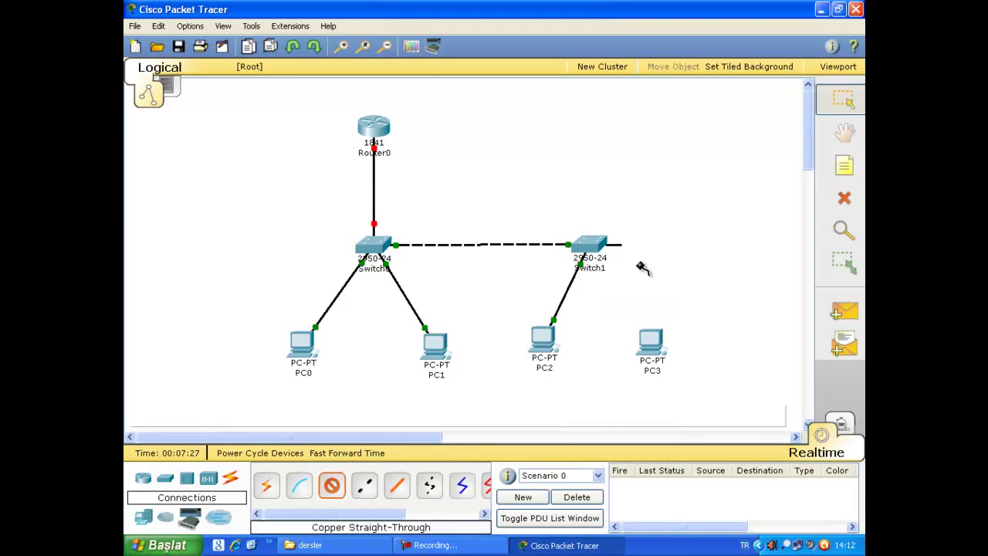
click(648, 343)
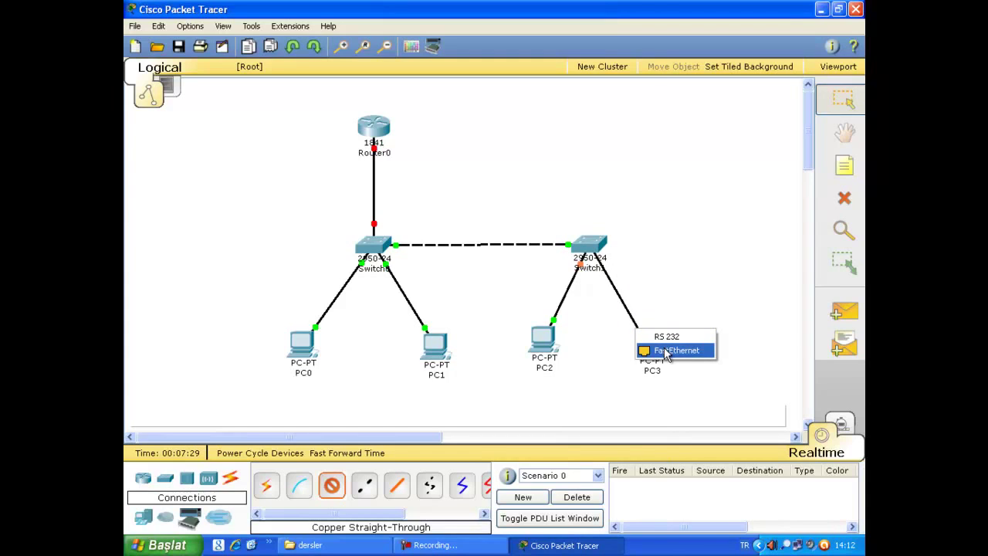
click(659, 351)
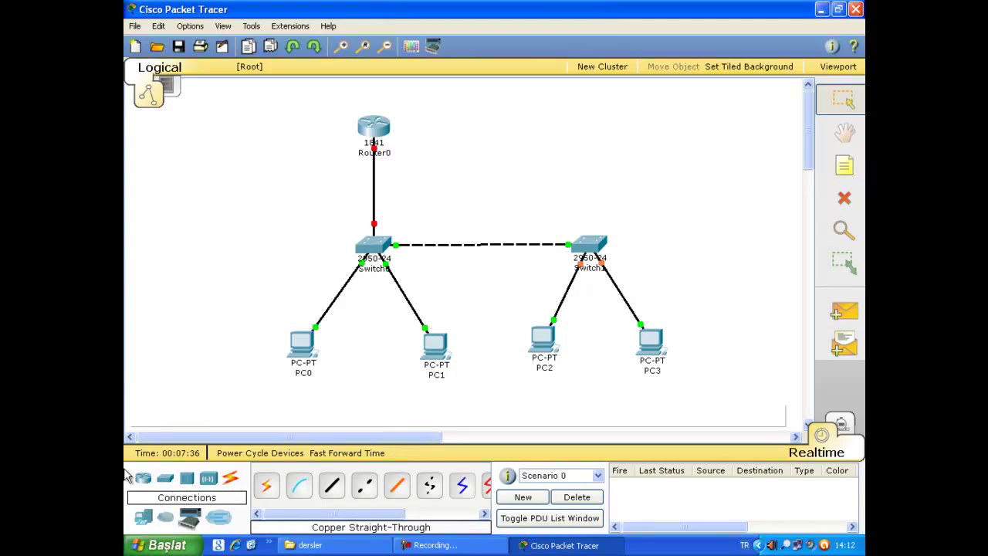
- Place a PC to the right of Router0 and cable the router's FastEthernet0/1 to the PC's FastEthernet port with Copper Cross-Over
drag(143, 517, 519, 137)
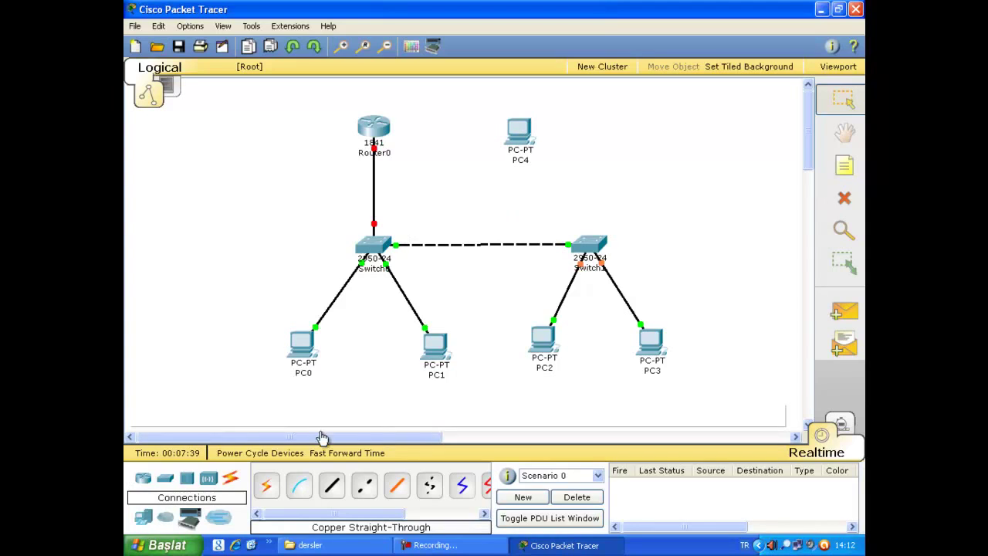
click(367, 486)
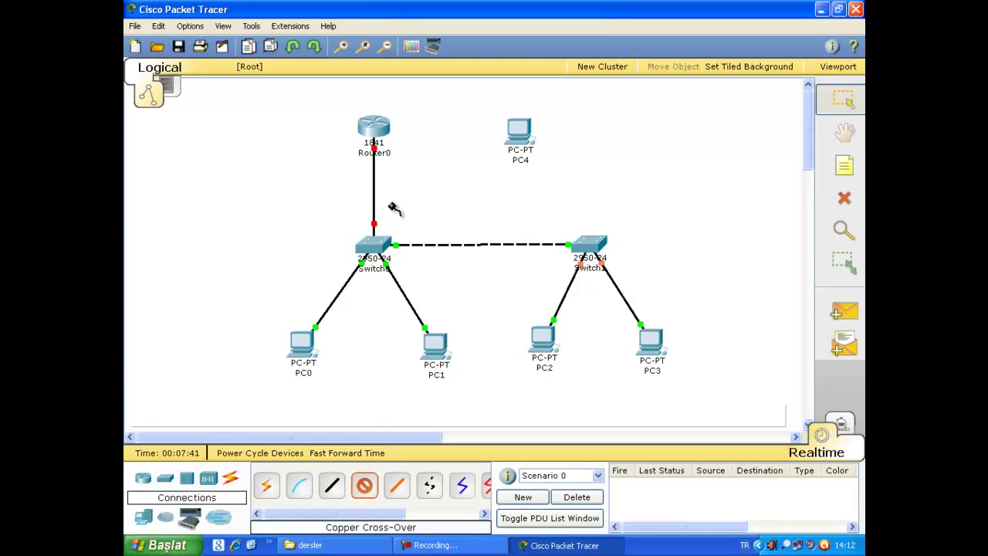
click(386, 130)
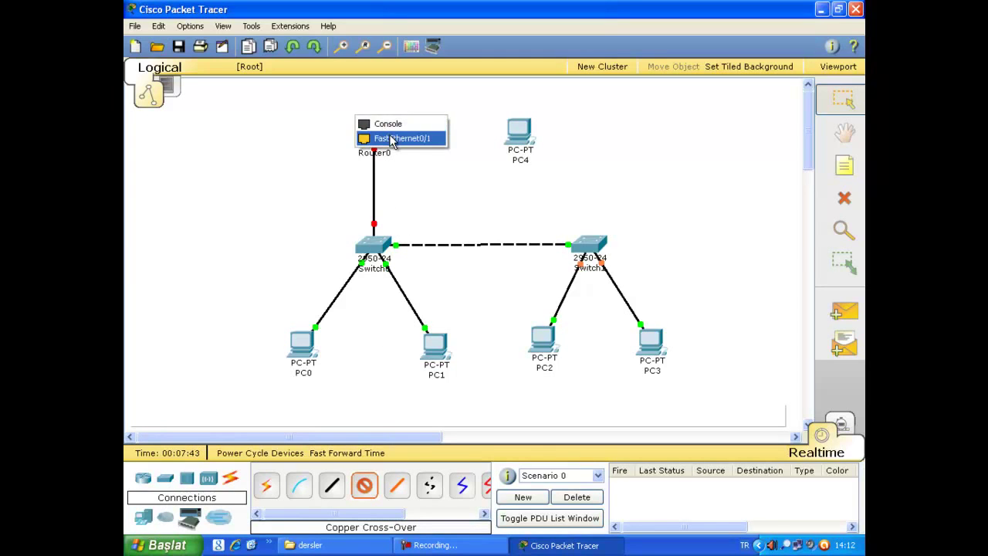
click(401, 137)
click(522, 129)
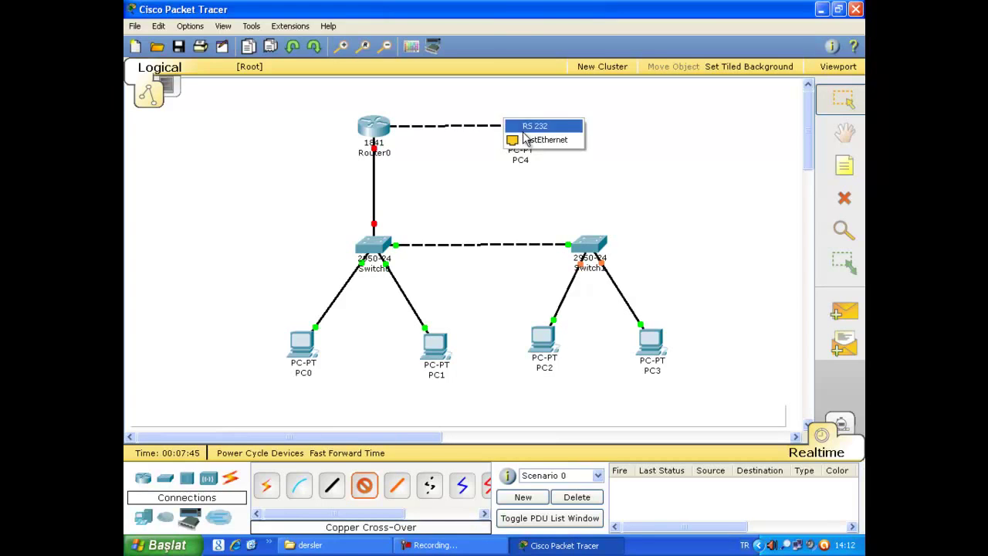
click(527, 140)
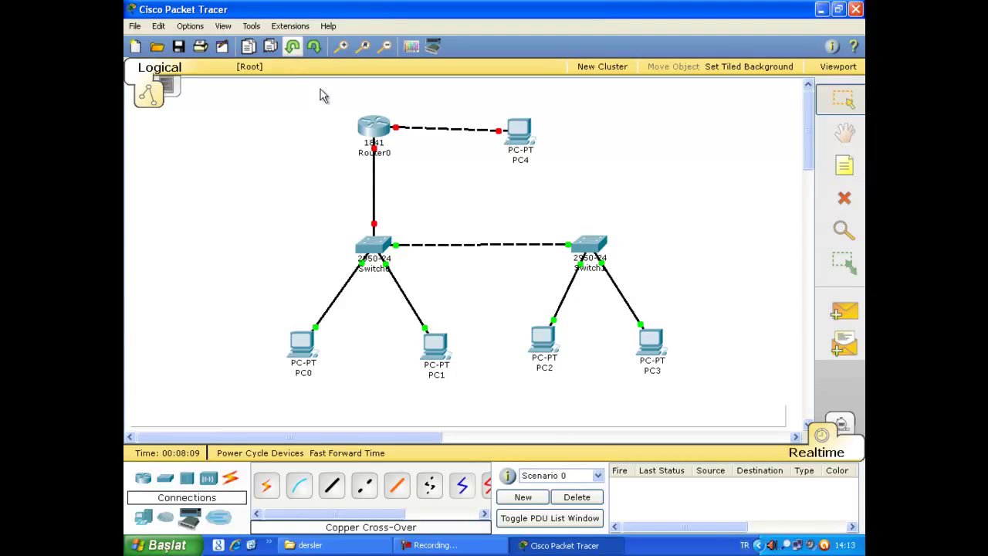
- Try to add an HWIC-4ESW module to Router0's left slot while the router is powered on
click(374, 124)
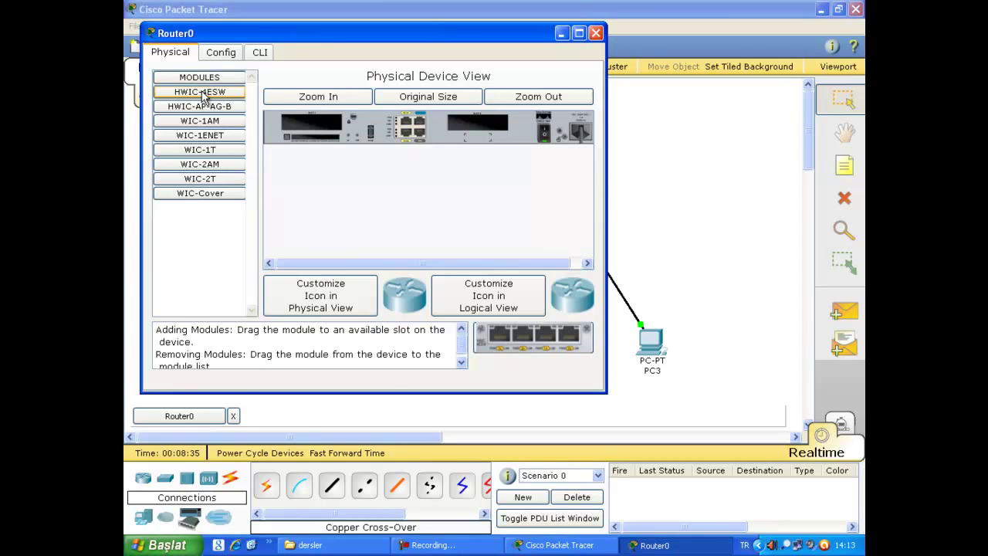
drag(203, 94, 317, 128)
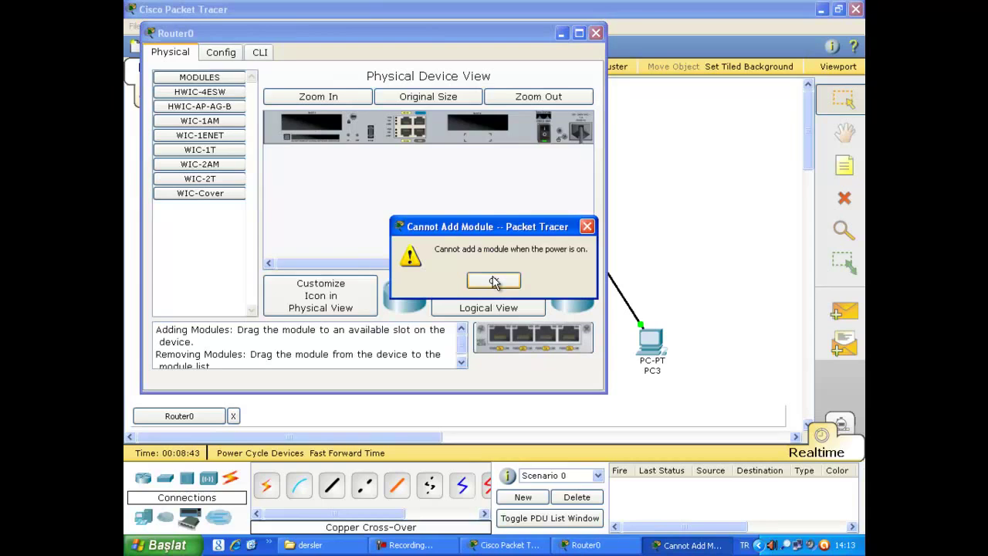
click(494, 284)
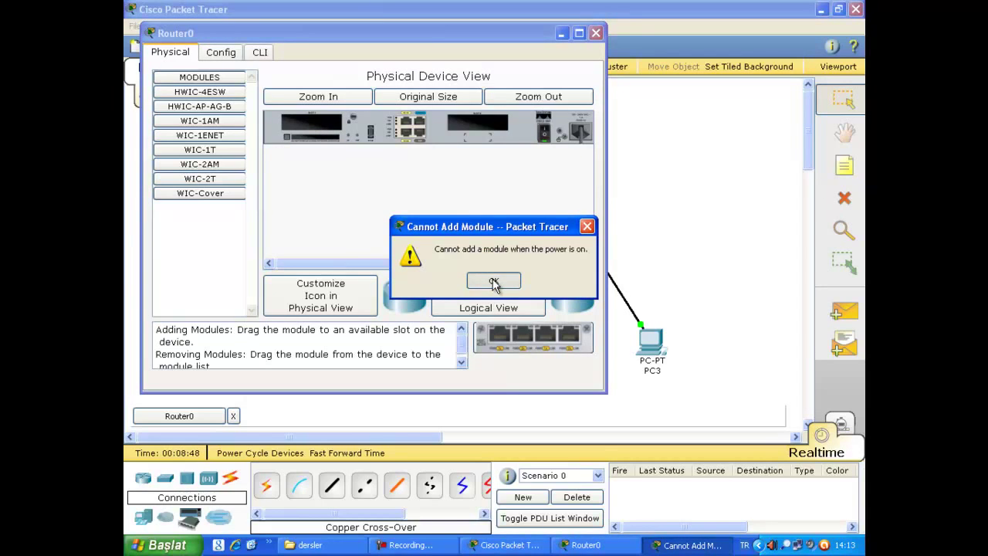
click(494, 282)
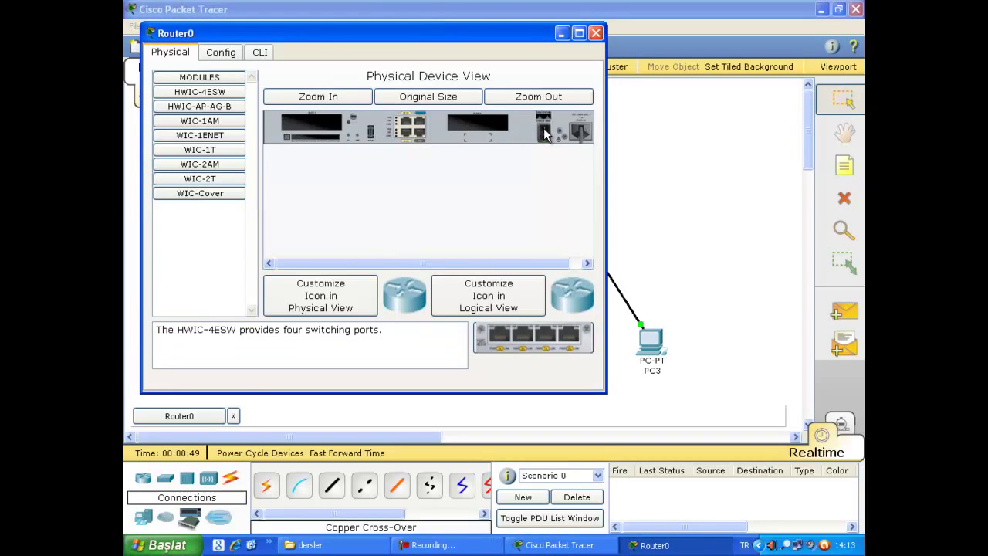
- Power off Router0, install the HWIC-4ESW module in its left slot, and power it back on
click(544, 131)
drag(209, 92, 291, 120)
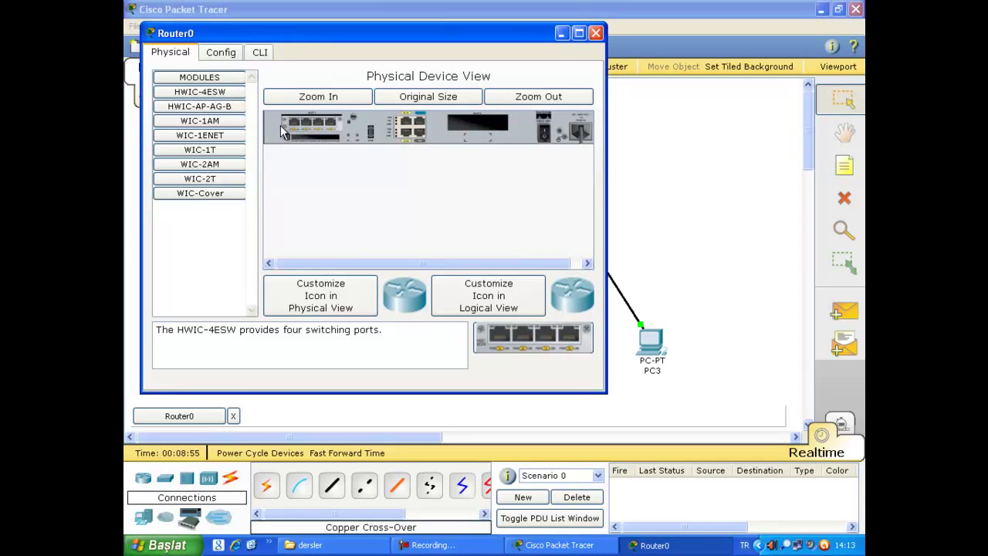
click(543, 131)
click(595, 33)
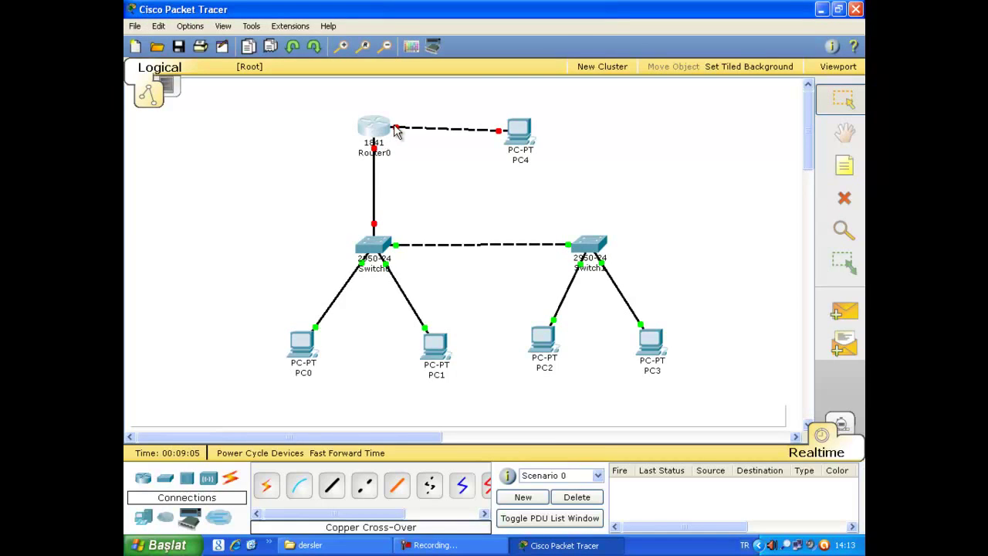
- With Router0 powered off, install a WIC-2T module in its remaining free slot, and power the router back on
mouse_move(380, 128)
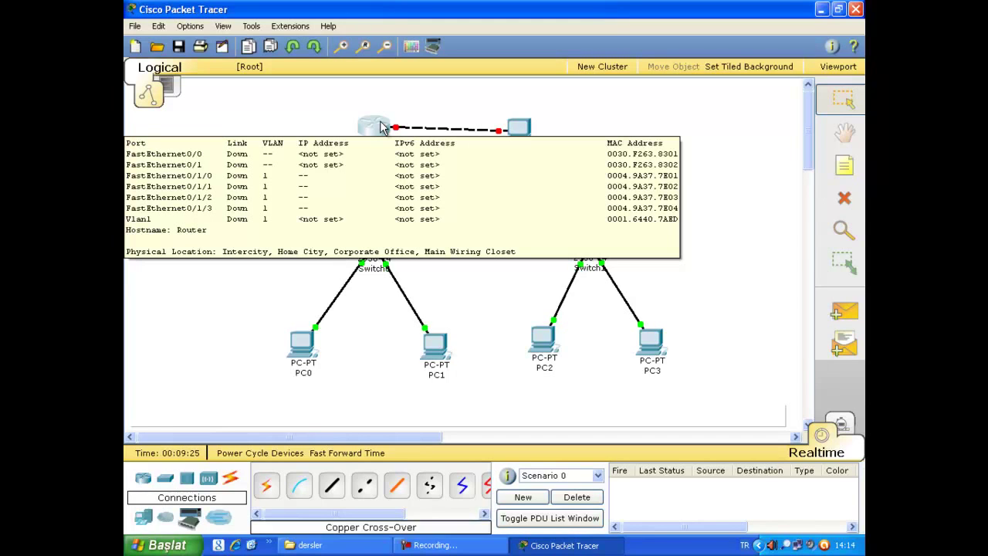
click(374, 128)
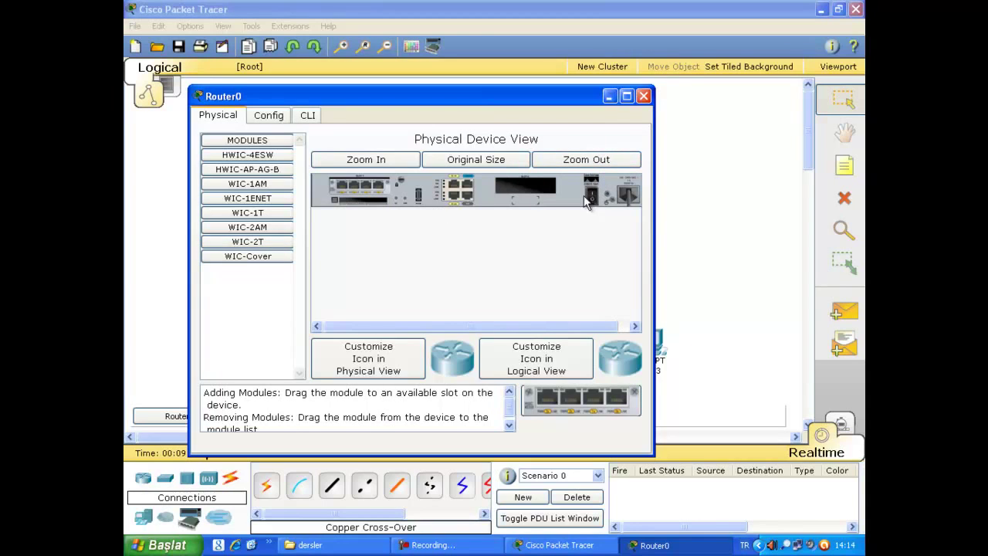
drag(247, 241, 525, 185)
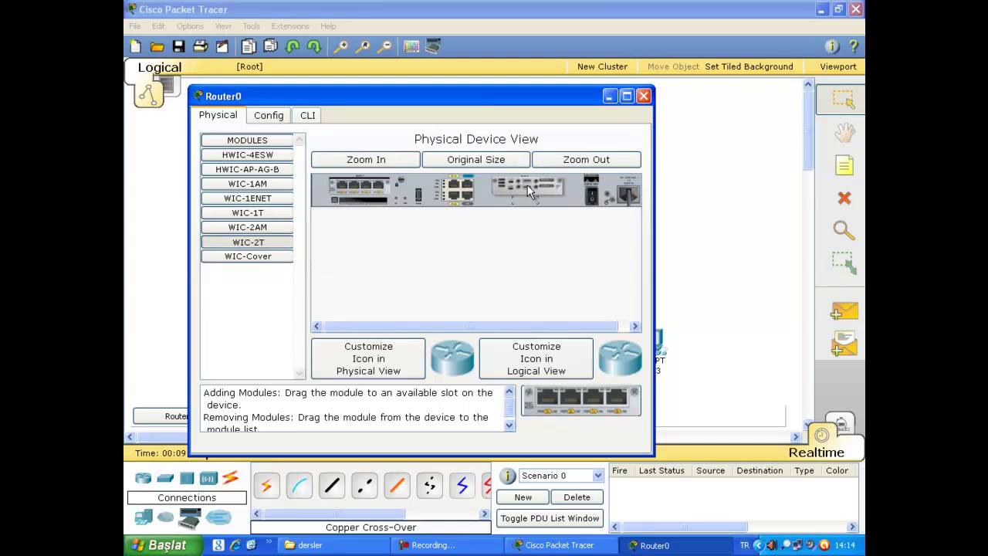
click(591, 193)
click(642, 97)
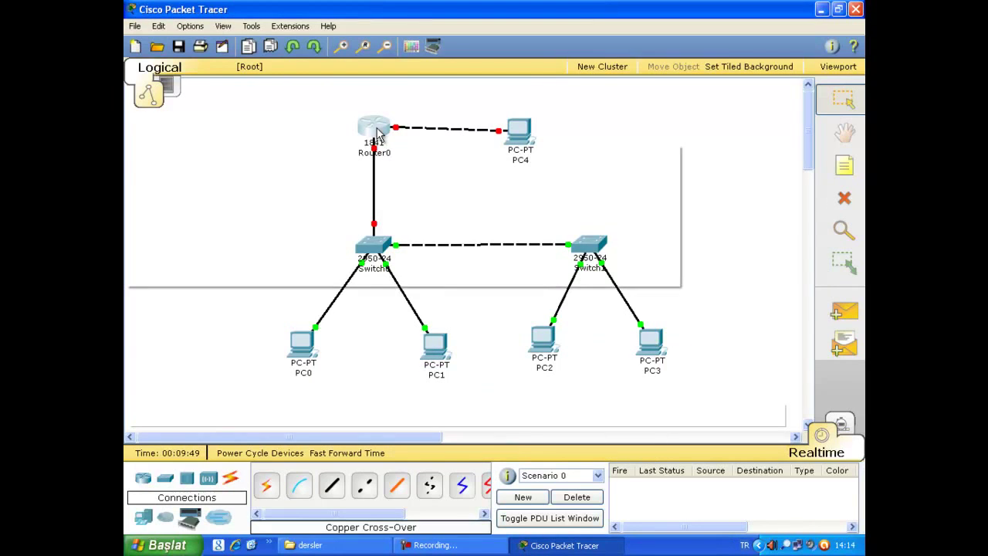
- Move PC4 slightly so that its link to Router0 runs horizontally
mouse_move(376, 133)
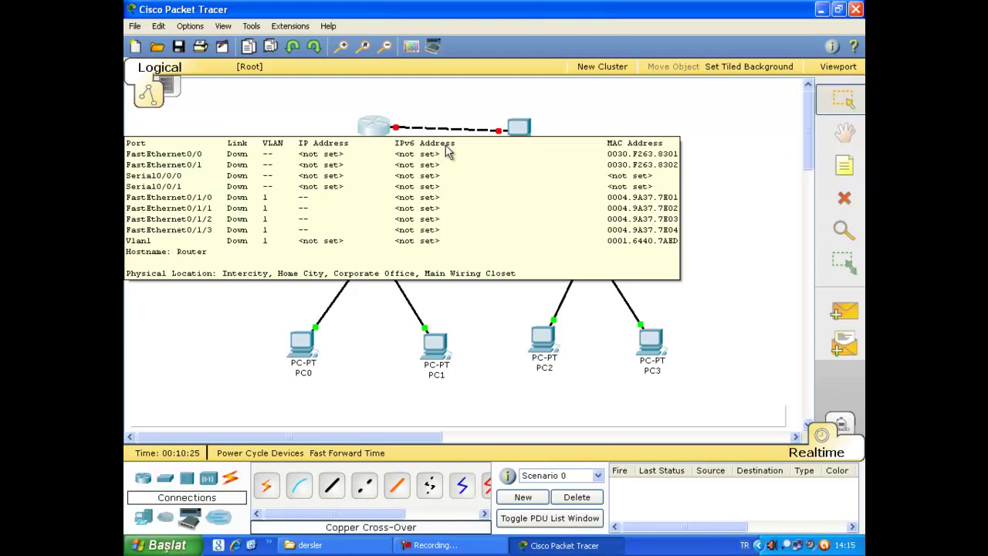
drag(523, 128, 529, 122)
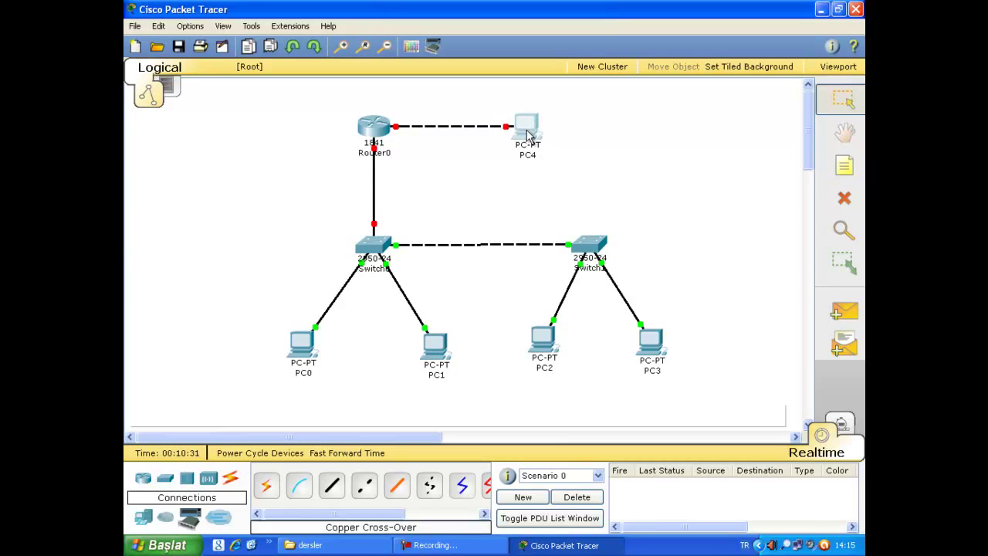